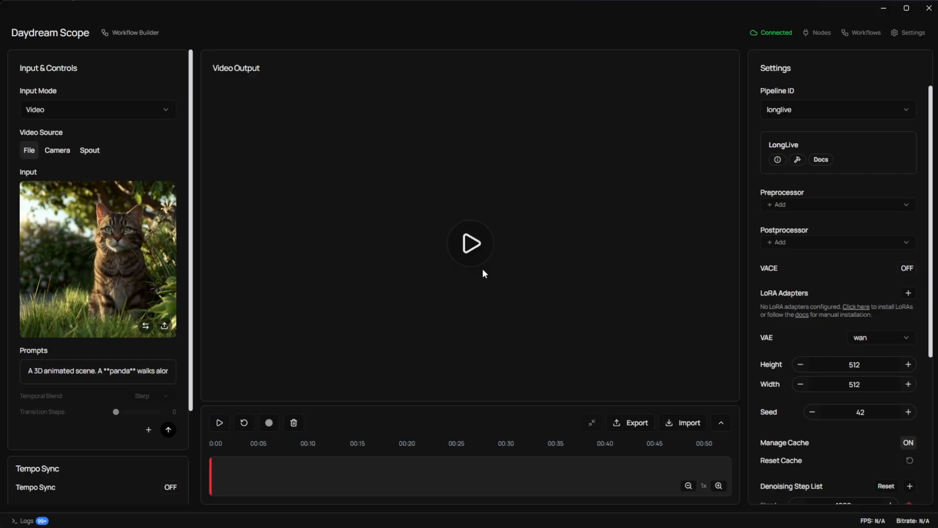
Step: Open the Workflow Builder and delete the existing Sink, longlive and Source nodes from the canvas
left_click(134, 35)
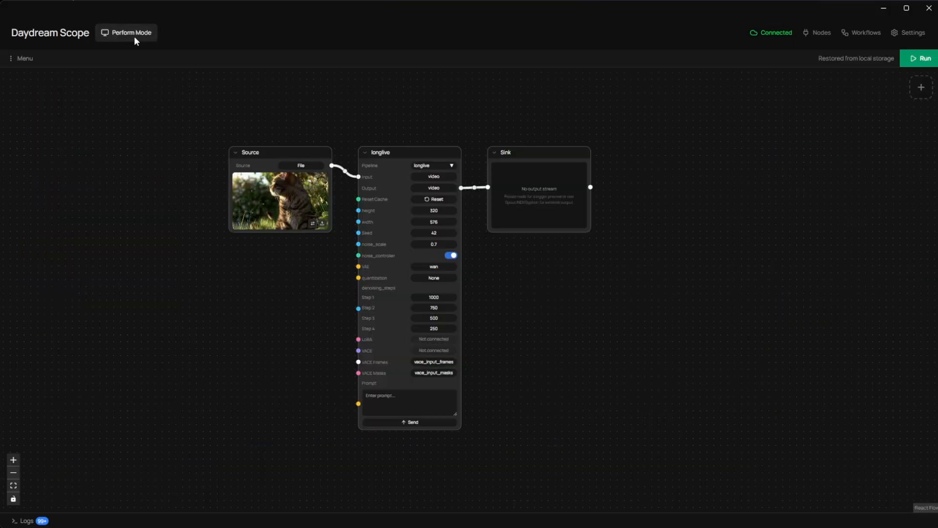
left_click(529, 152)
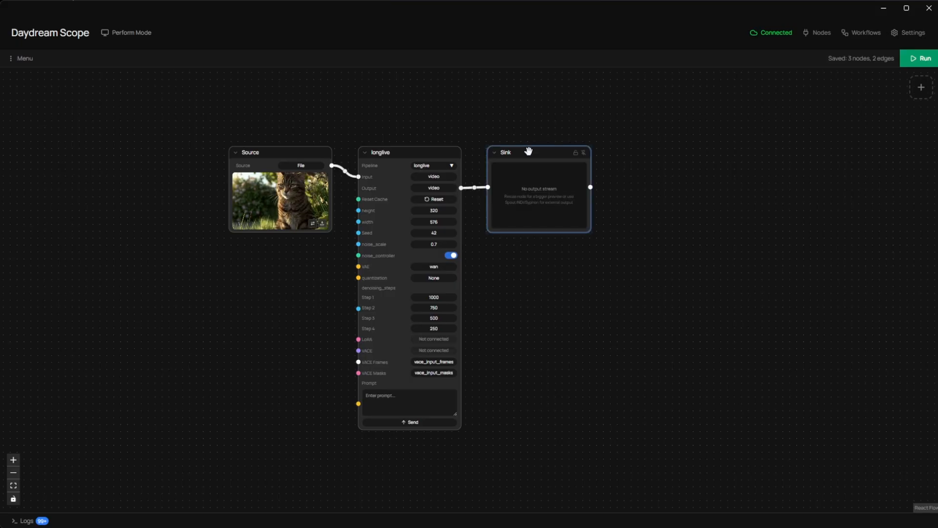
key("Delete")
left_click(430, 151)
key("Delete")
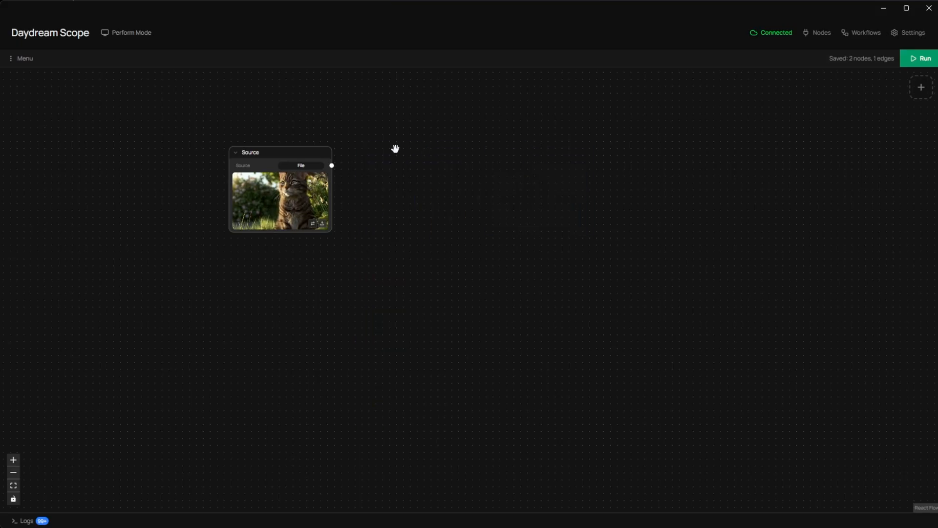
left_click(295, 149)
key("Delete")
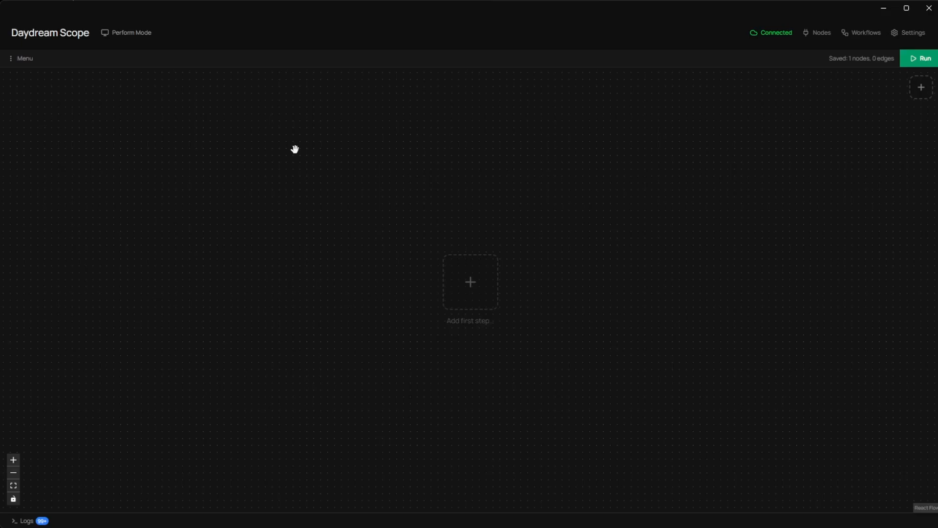
Step: Add a Source node as the first step and place it in the upper-left area of the canvas
left_click(470, 289)
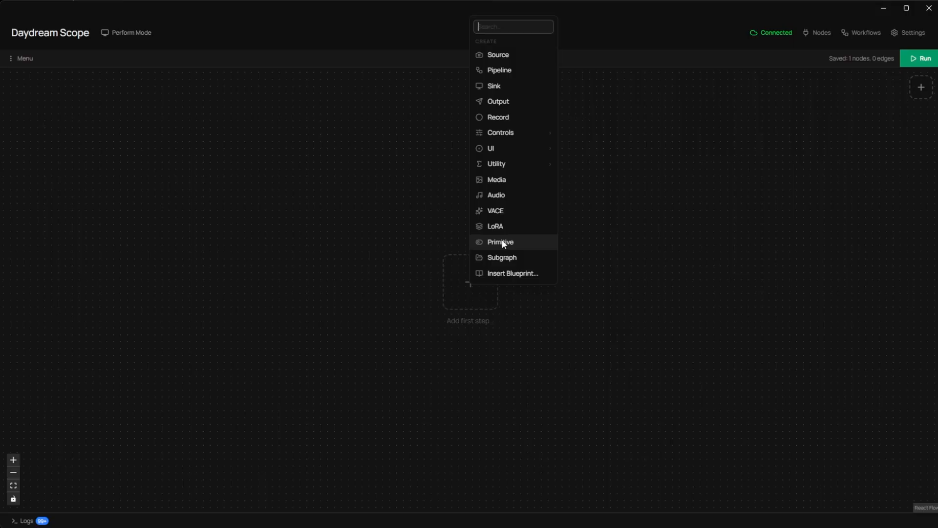
left_click(499, 58)
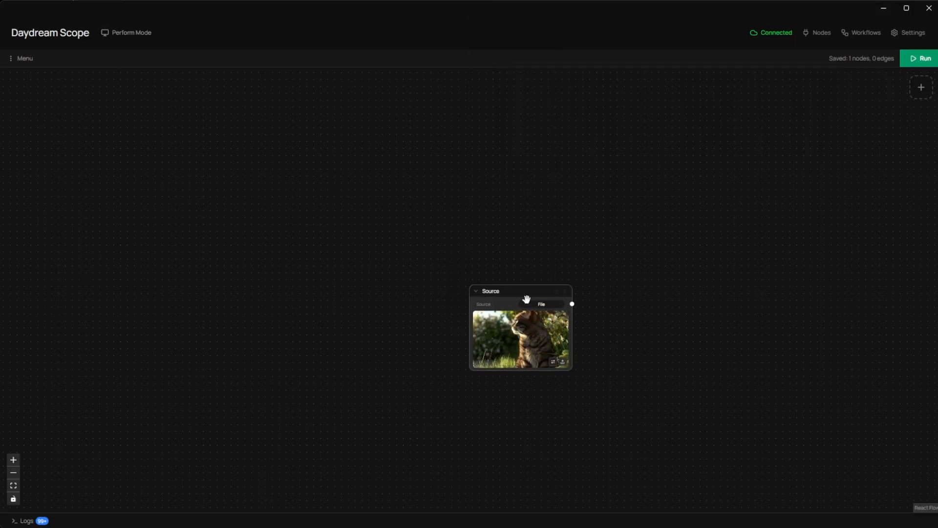
left_click_drag(529, 292, 169, 115)
scroll(169, 116, "up", 2)
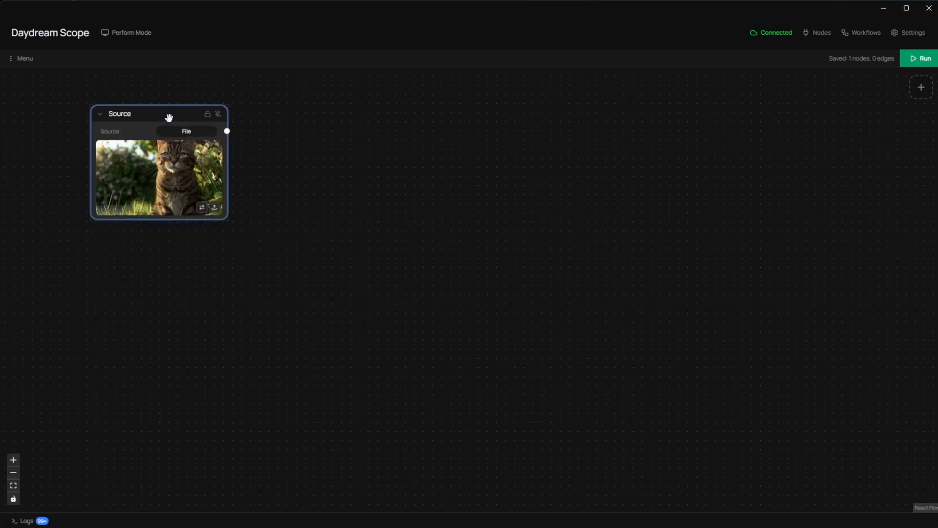
scroll(169, 117, "up", 1)
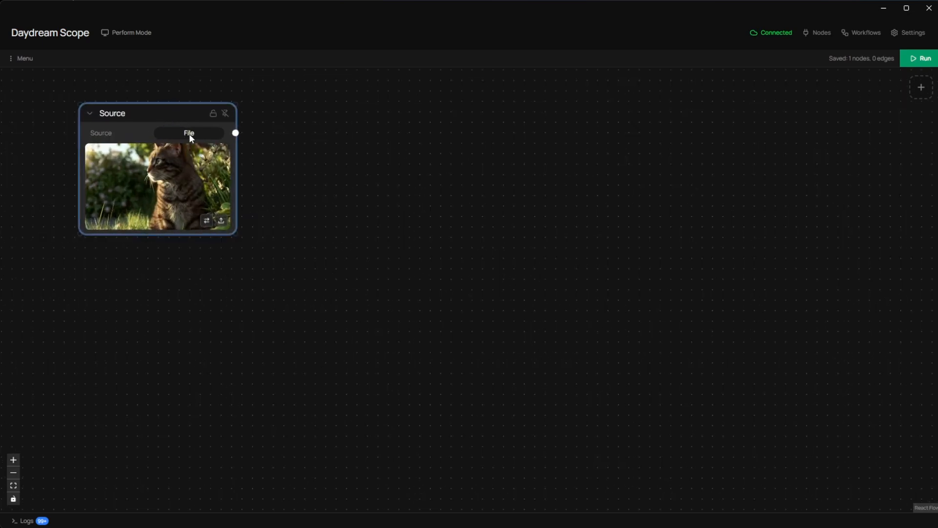
left_click(189, 134)
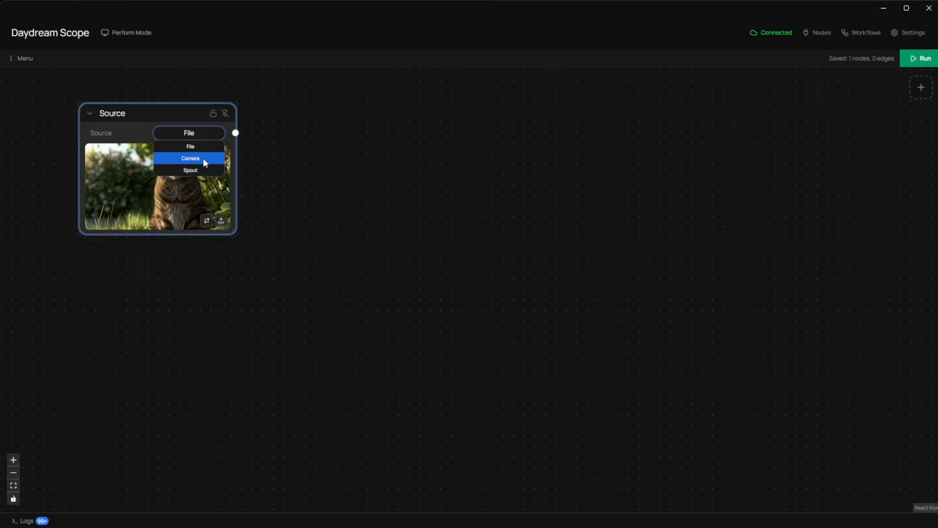
left_click(148, 117)
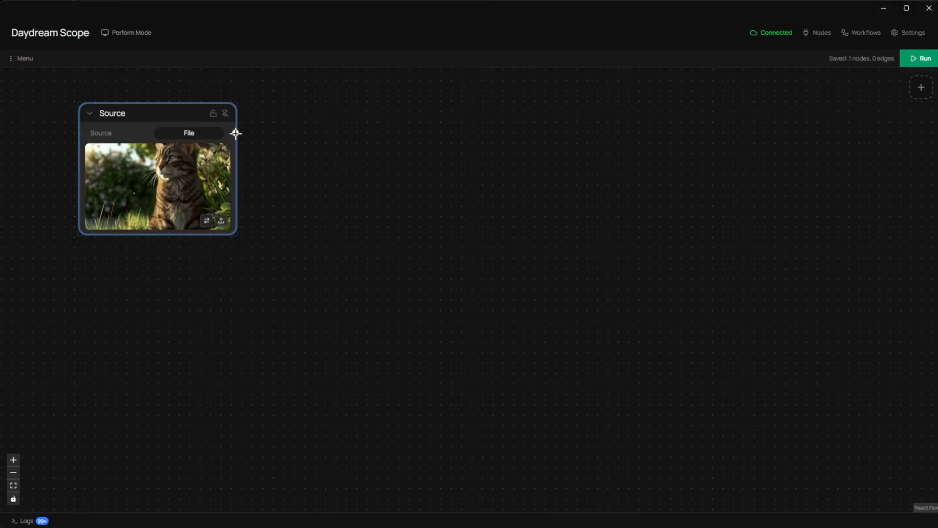
left_click_drag(236, 133, 521, 164)
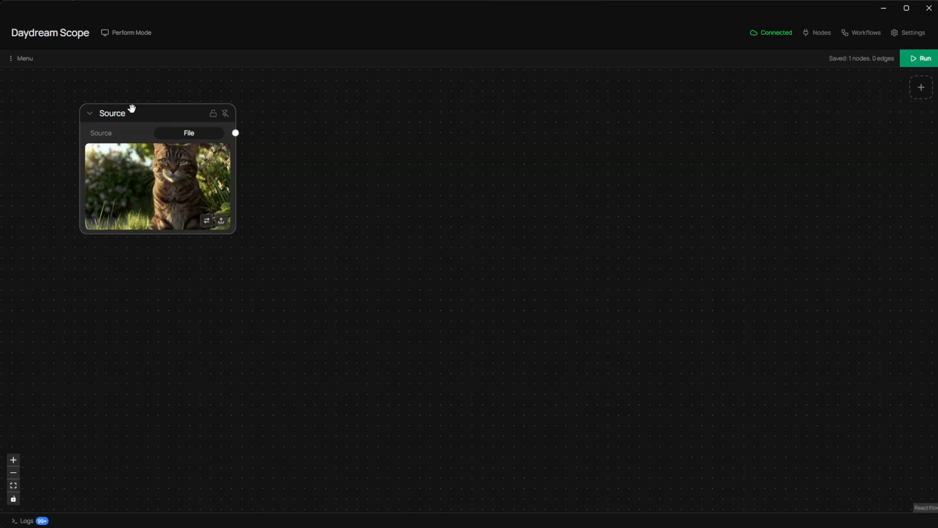
Step: Add a Pipeline node set to longlive beside the Source node and connect the Source output to its video input
right_click(445, 231)
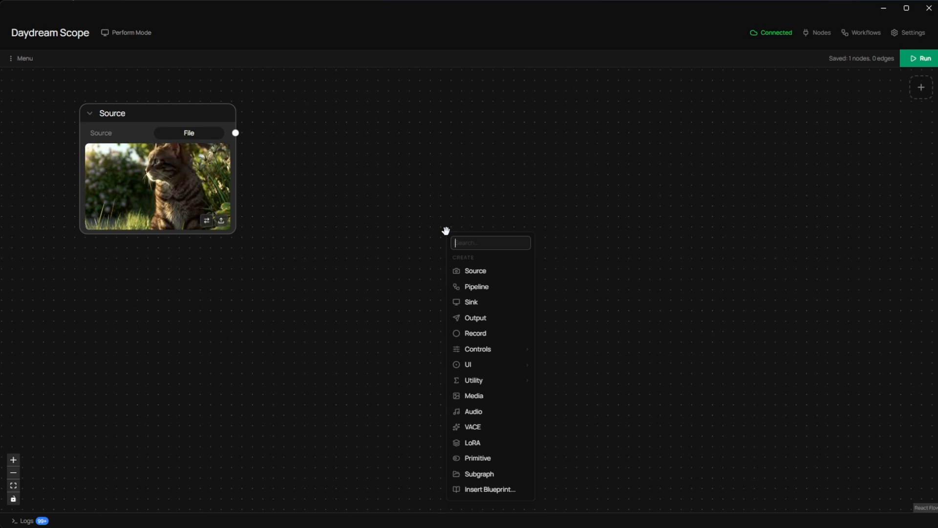
left_click(480, 282)
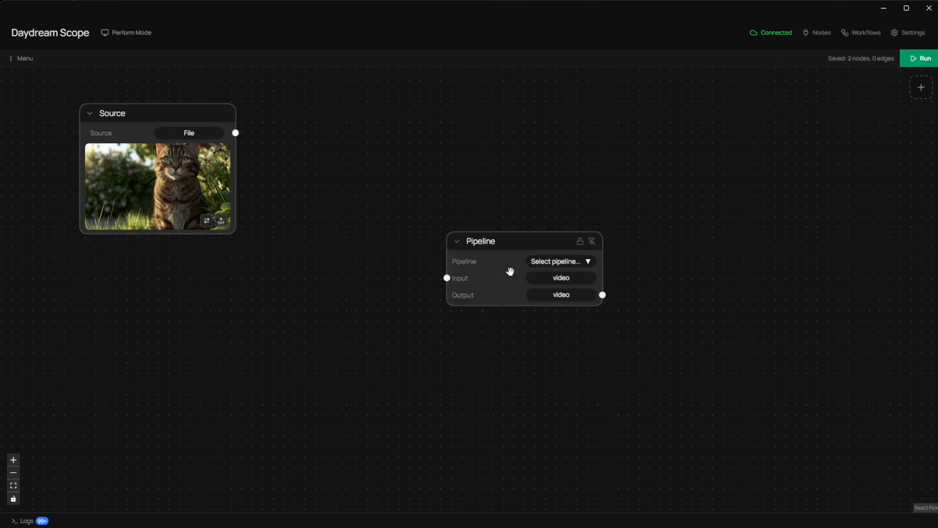
left_click(532, 265)
left_click(533, 265)
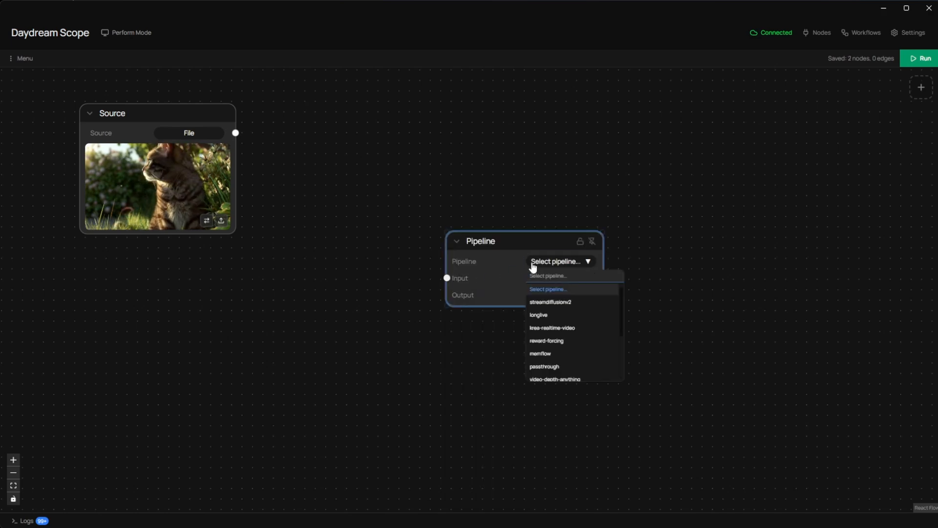
left_click(554, 317)
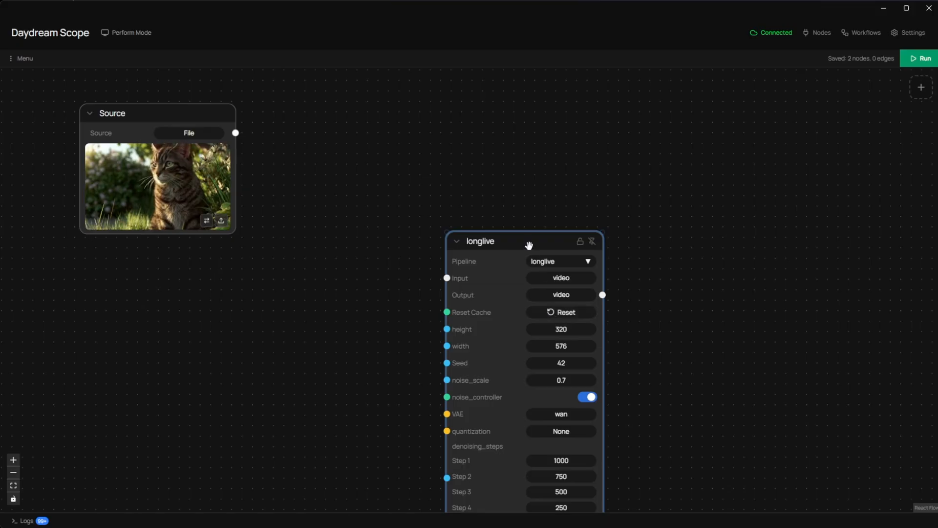
left_click_drag(531, 243, 395, 114)
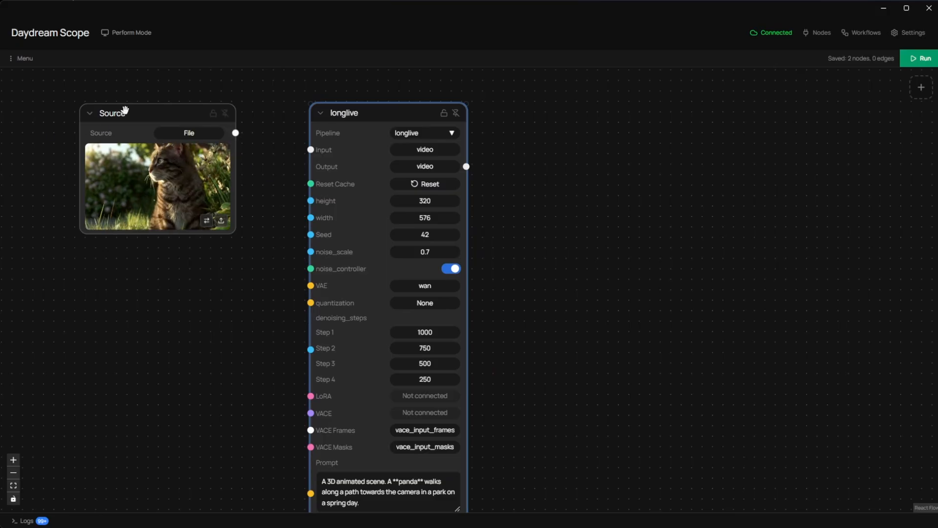
left_click_drag(236, 132, 311, 149)
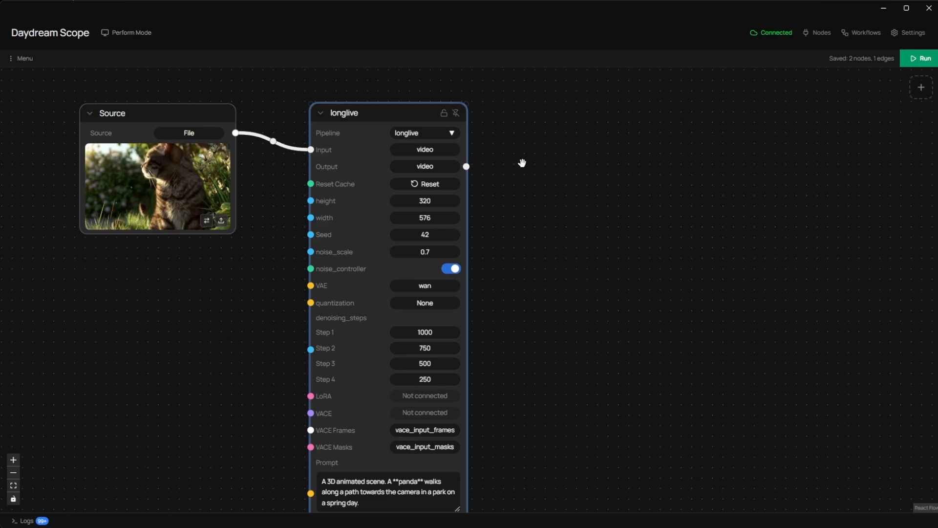
Step: Add a Sink node to the right of the longlive node and connect longlive's video output to it
scroll(383, 197, "down", 1)
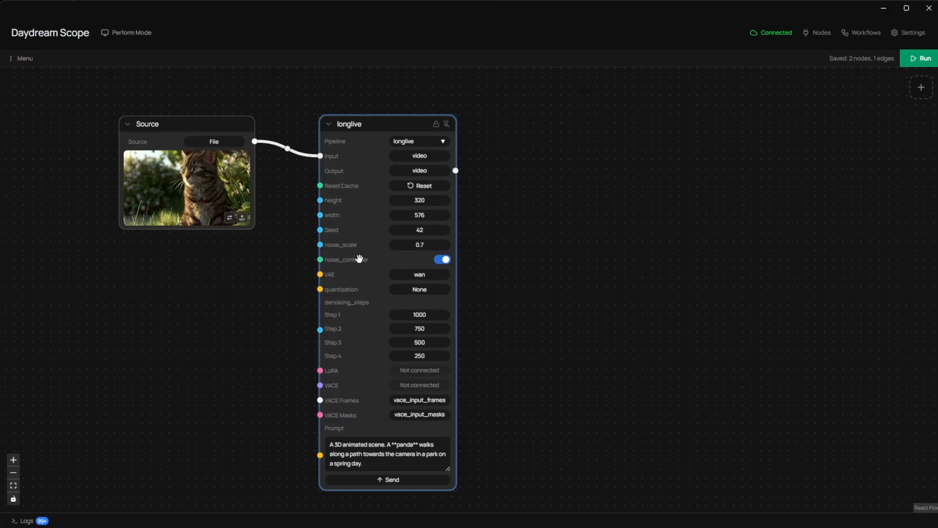
right_click(521, 204)
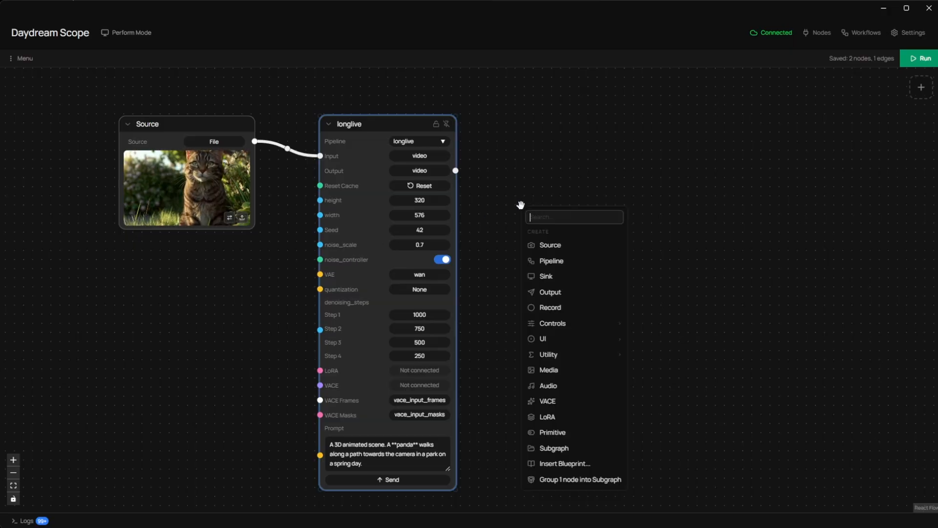
left_click(543, 276)
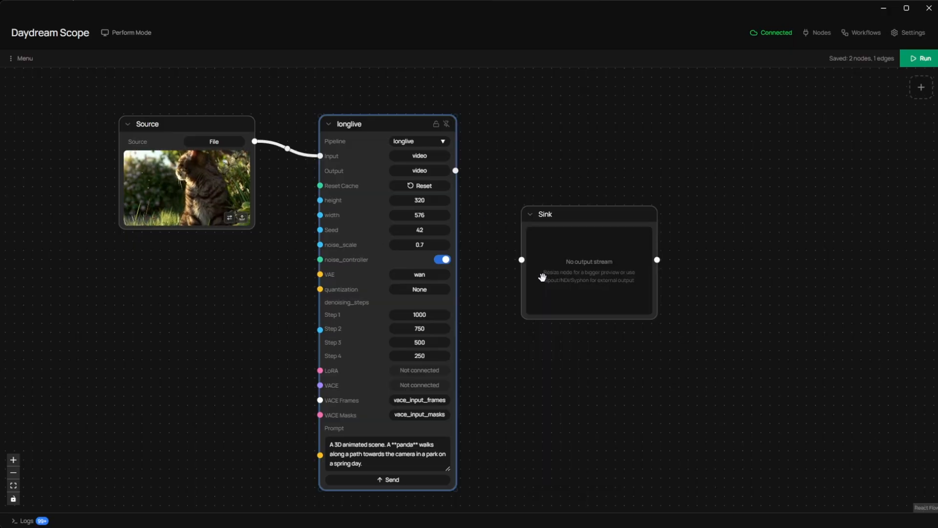
left_click_drag(587, 216, 638, 154)
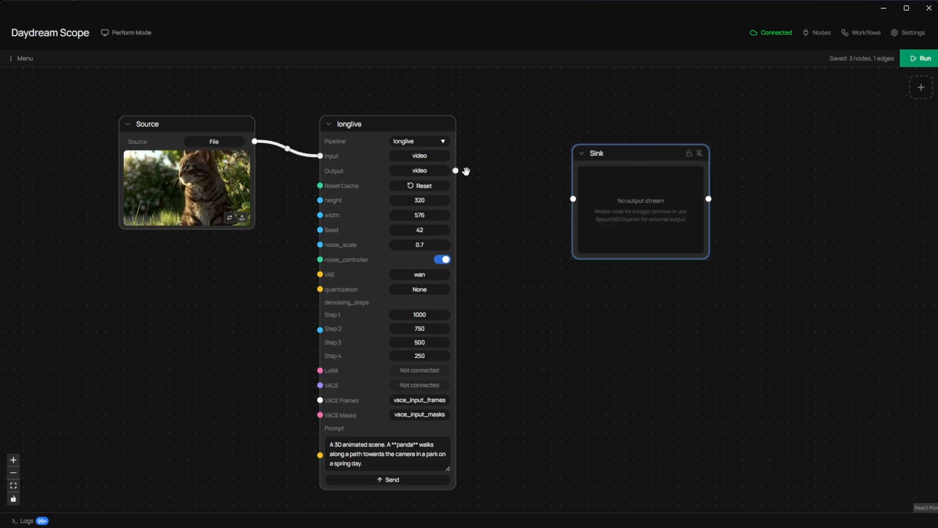
left_click_drag(455, 170, 573, 198)
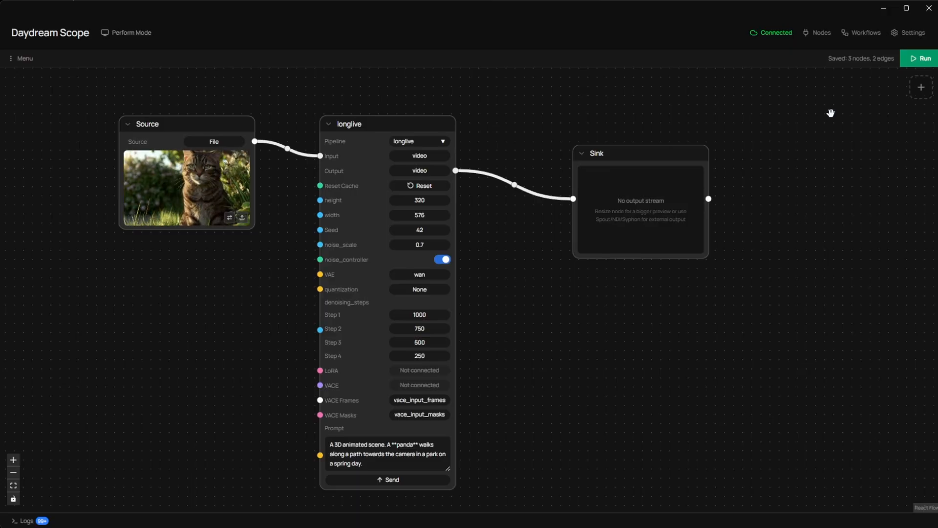
Step: Run the workflow with an enlarged Sink node preview, and stop the stream after viewing the output
left_click(920, 58)
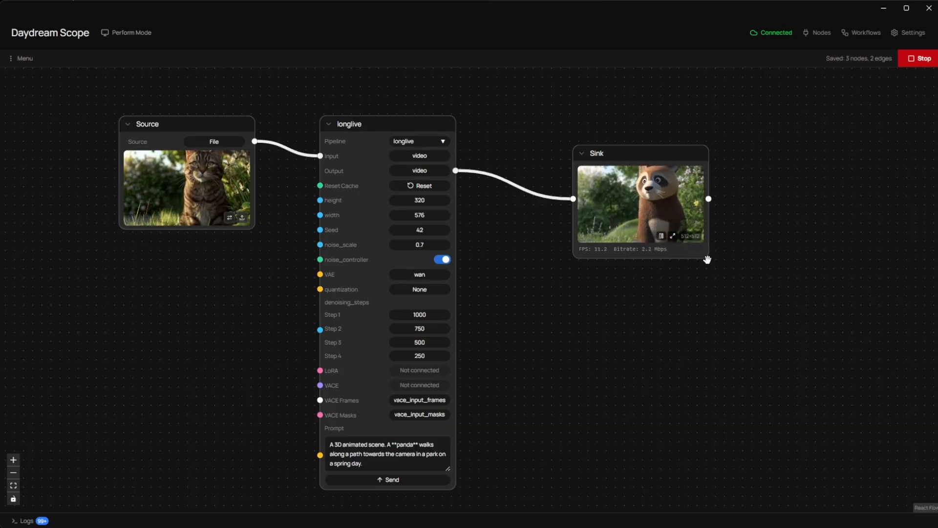
left_click_drag(704, 255, 822, 348)
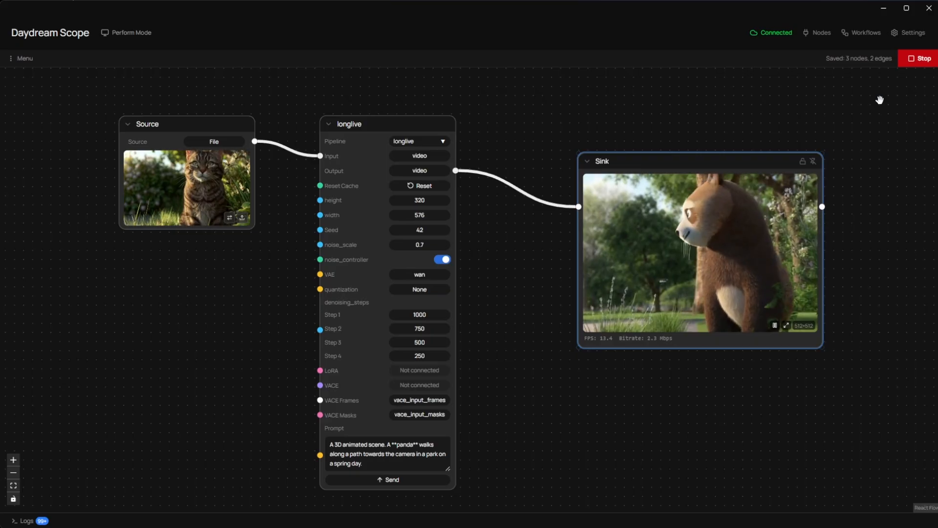
left_click(918, 58)
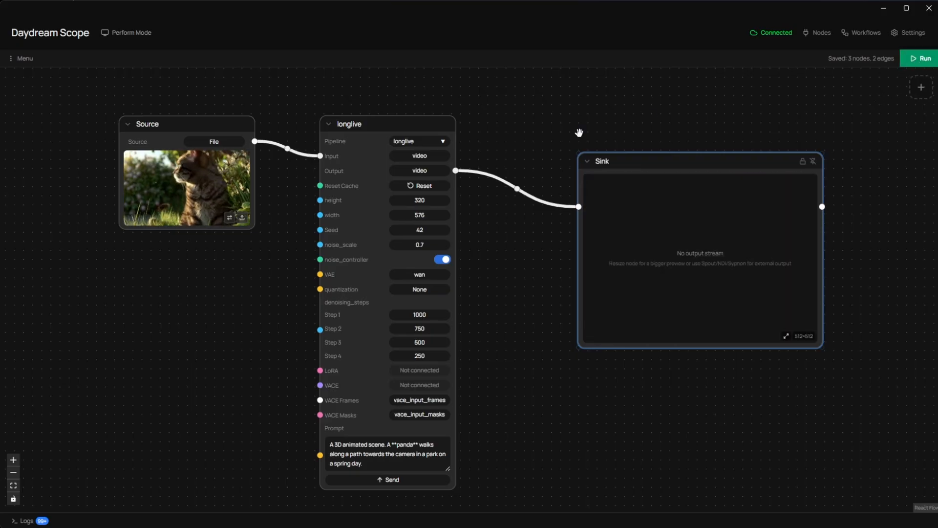
Step: Remove the connection between longlive and Sink and move the Sink node farther right to make room between them
left_click(517, 189)
left_click_drag(649, 161, 752, 132)
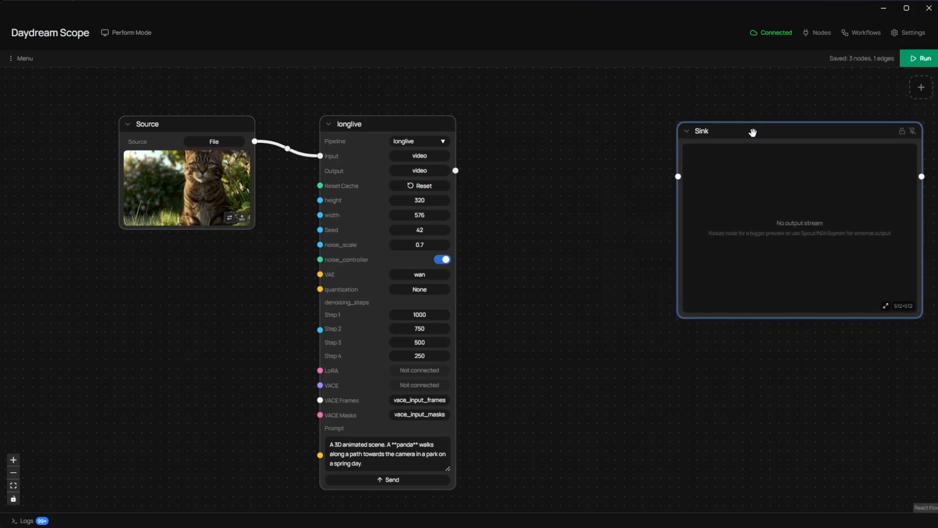
Step: Add a second Pipeline node between longlive and Sink and set its pipeline to rife
right_click(580, 200)
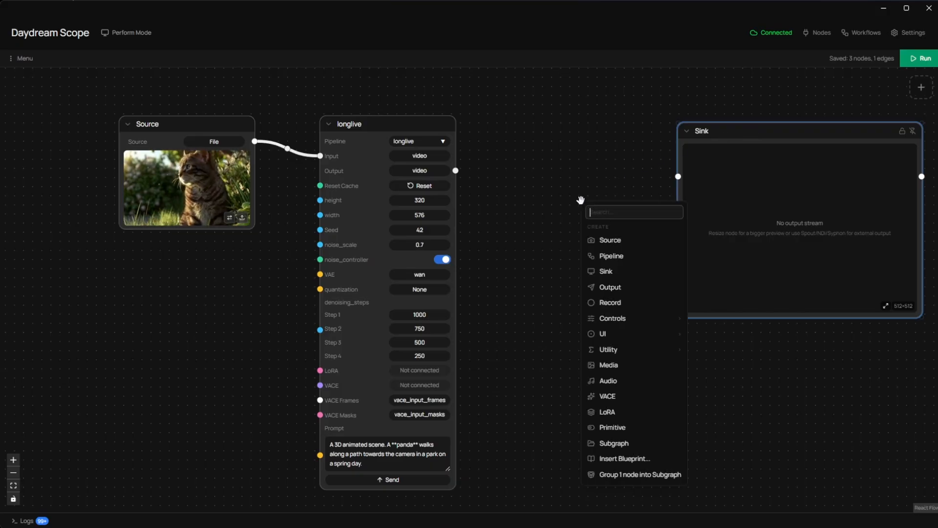
left_click(605, 254)
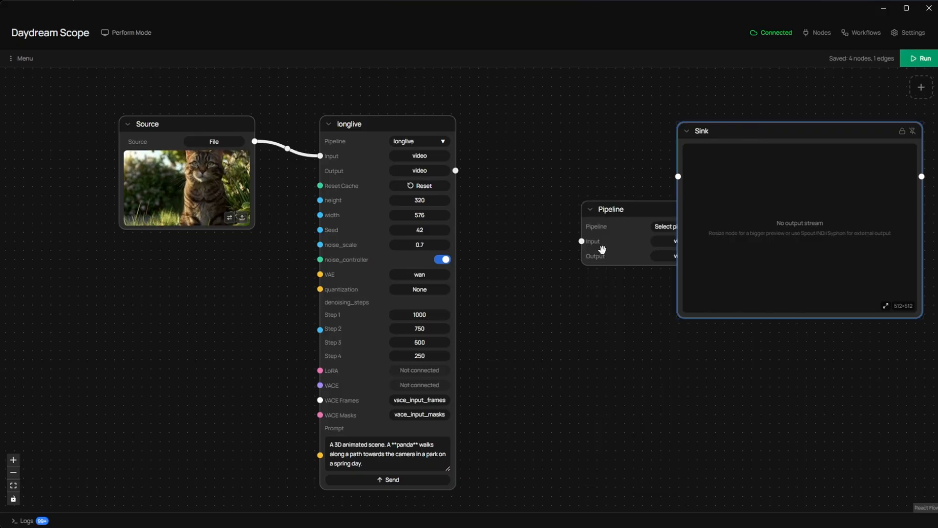
left_click_drag(636, 211, 557, 201)
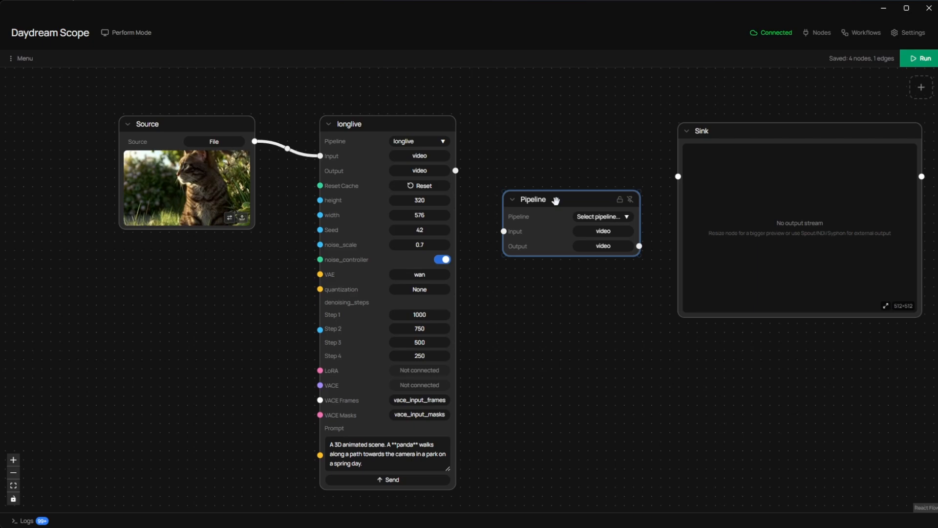
left_click(585, 217)
scroll(584, 254, "down", 3)
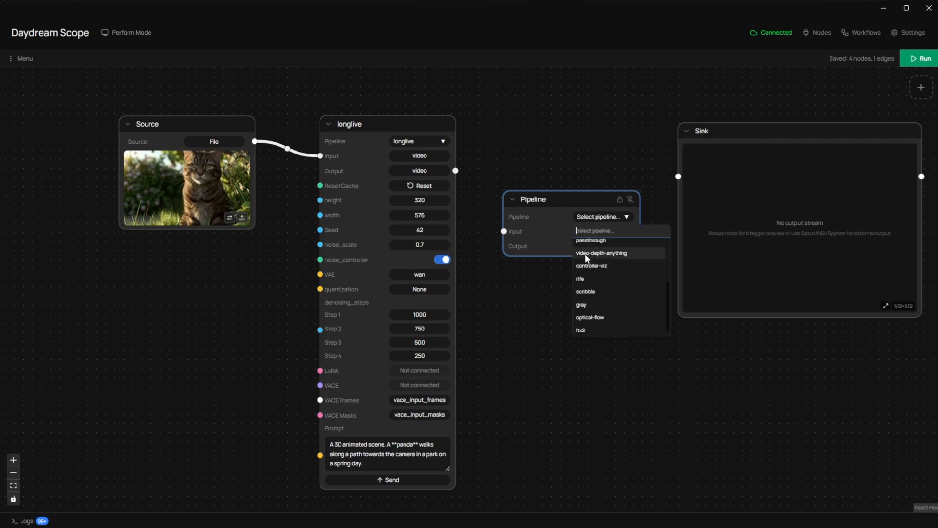
left_click(585, 276)
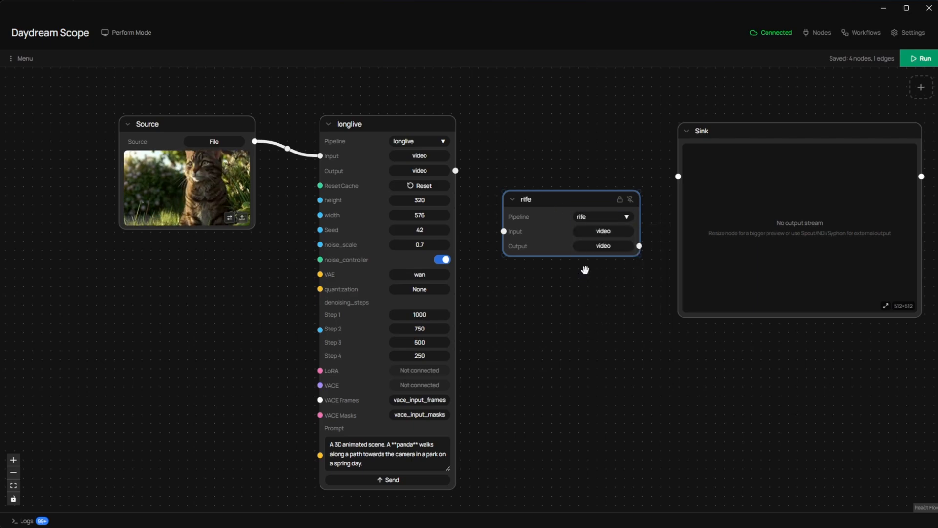
left_click_drag(592, 199, 590, 195)
Step: Connect longlive's video output to the rife node's input and rife's video output to the Sink node
scroll(582, 219, "up", 5)
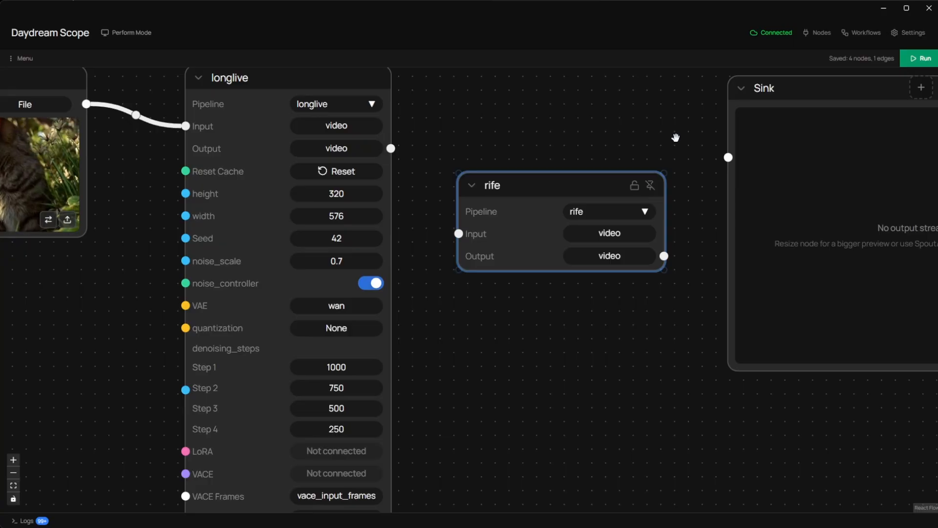
scroll(676, 137, "down", 2)
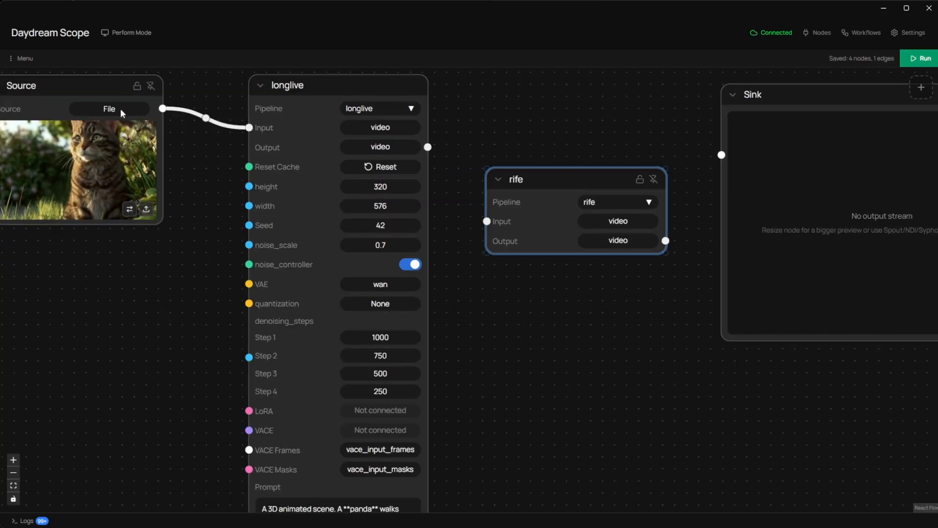
left_click_drag(427, 147, 486, 221)
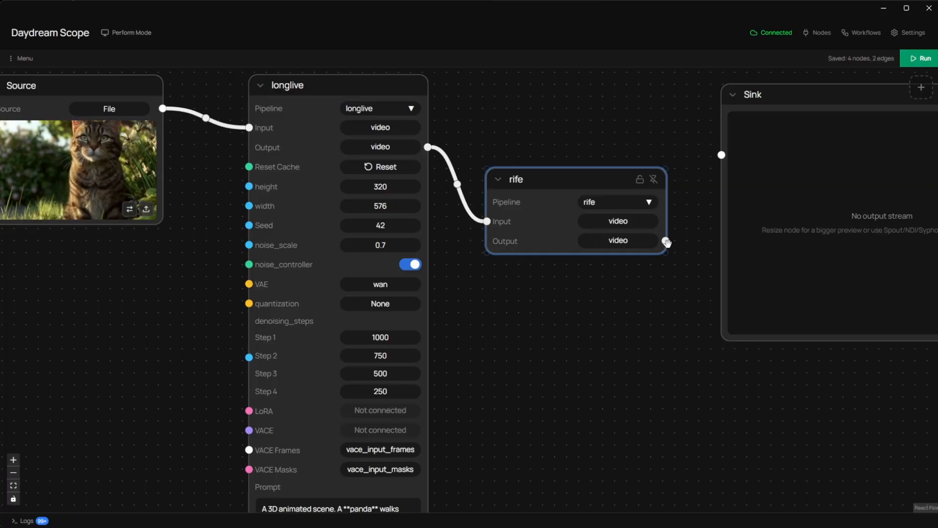
left_click_drag(666, 240, 721, 155)
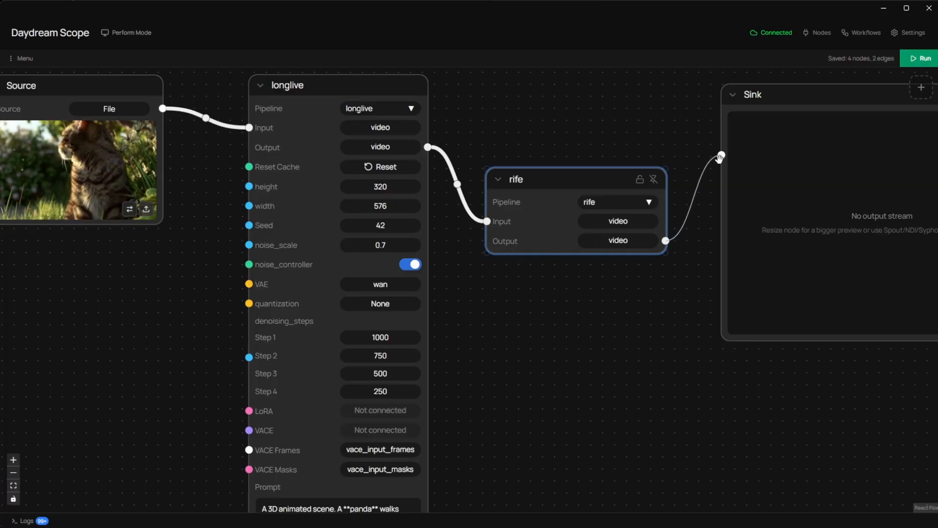
Step: Run the workflow with rife in the chain, enlarge the Sink node to view the output, and stop the stream
scroll(664, 330, "down", 3)
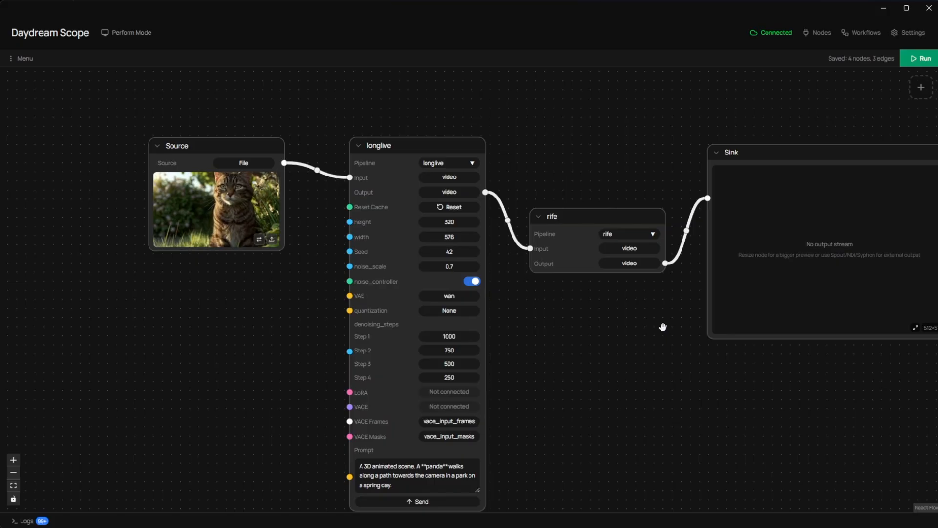
left_click_drag(663, 333, 570, 308)
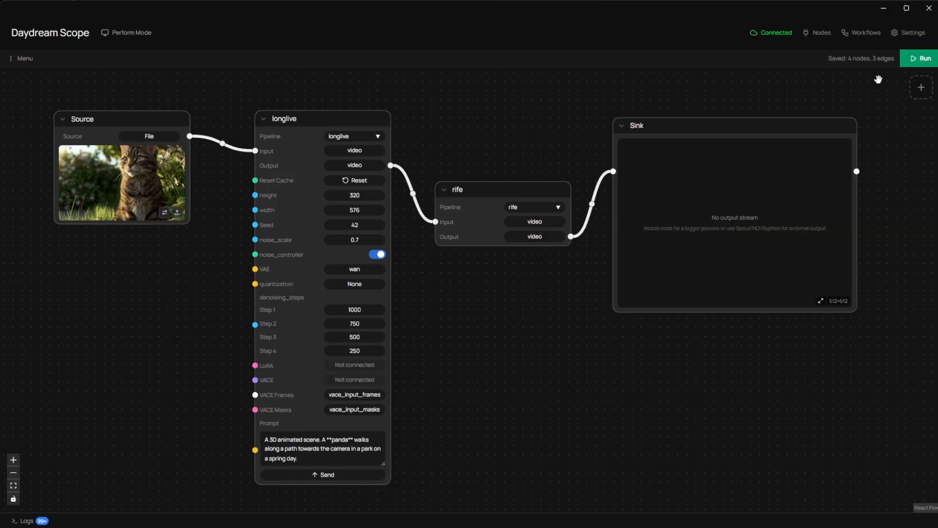
left_click(908, 64)
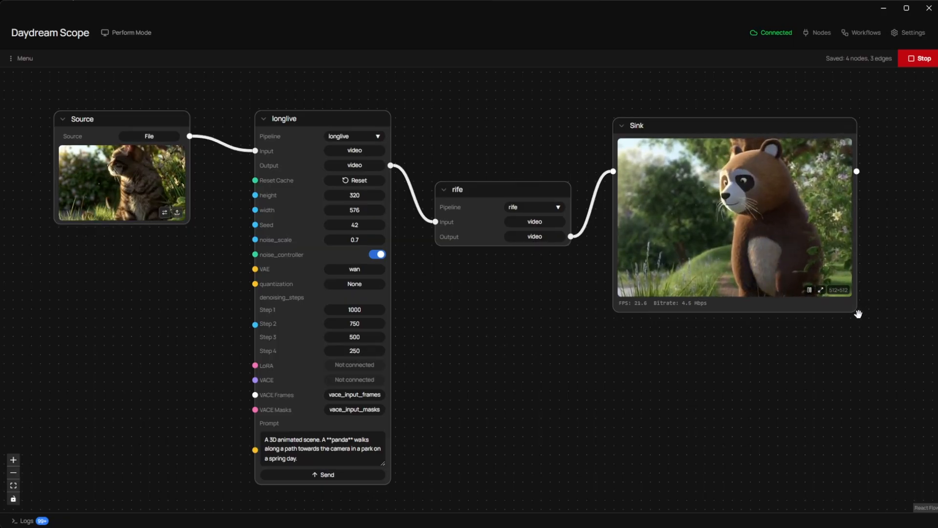
left_click_drag(858, 314, 914, 369)
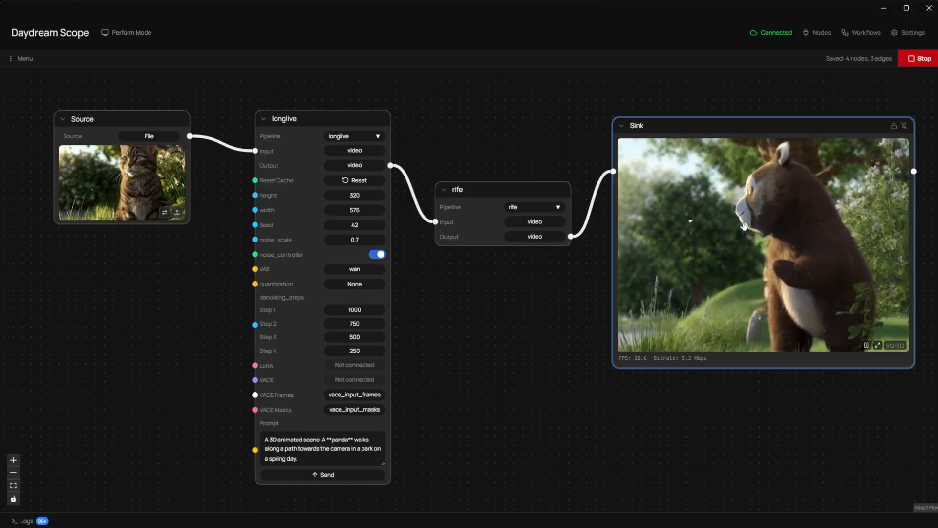
left_click(921, 61)
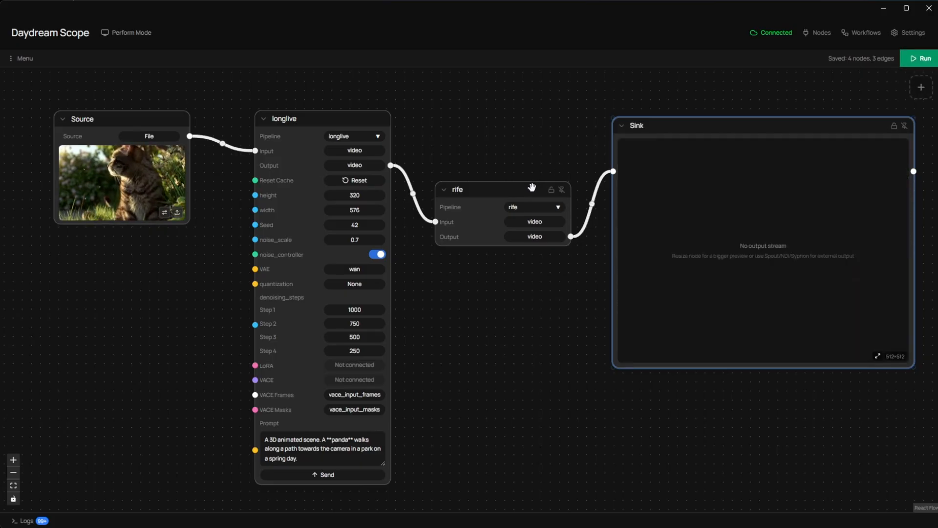
Step: Move the rife node up beside longlive and remove the connection between rife and Sink
left_click_drag(536, 183, 511, 115)
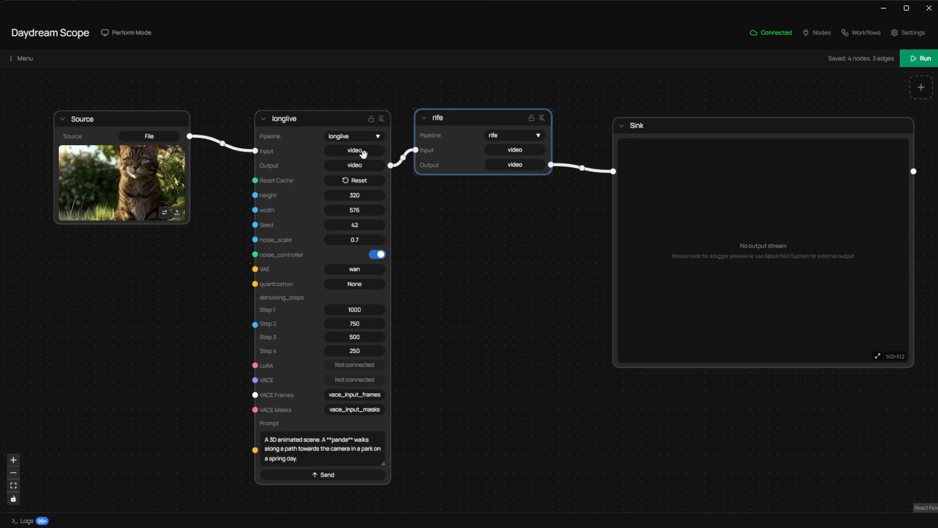
left_click(583, 169)
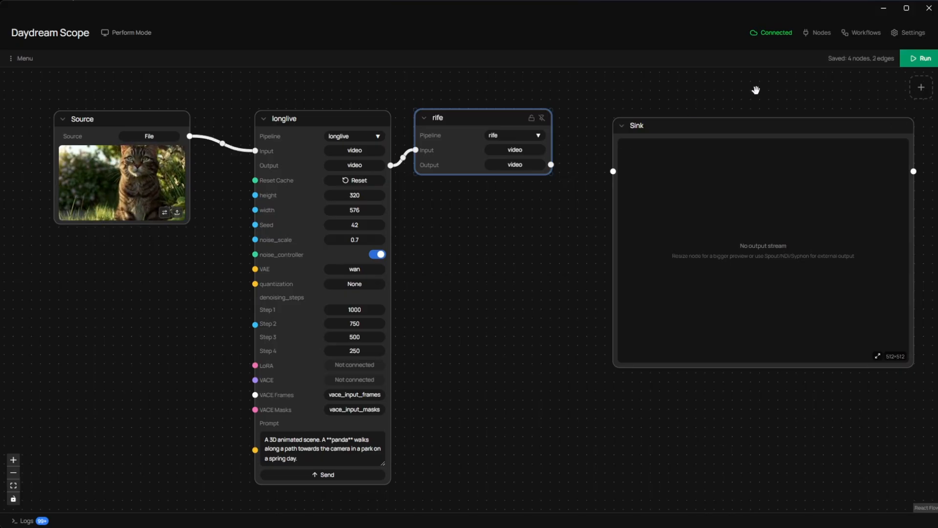
Step: Search the node catalogue for vfx and install the scope-vfx plugin
left_click(813, 36)
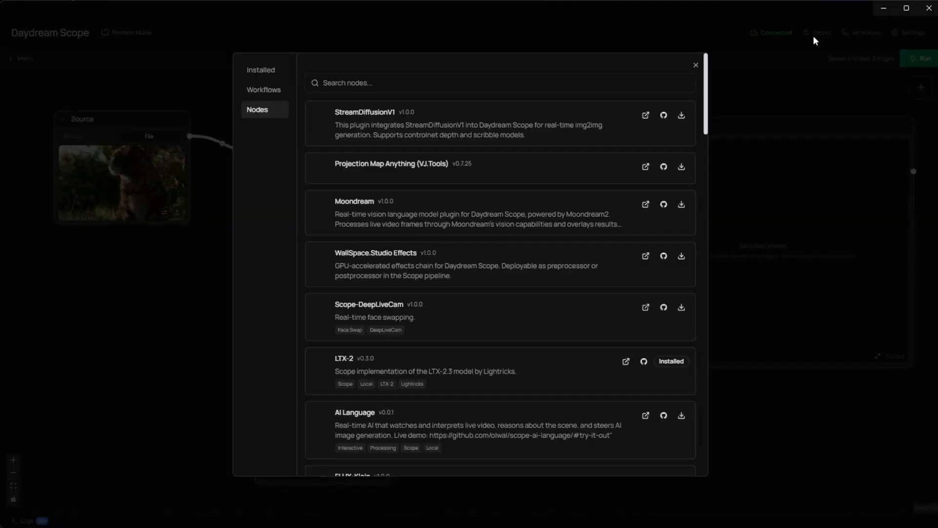
scroll(431, 168, "down", 6)
scroll(431, 168, "down", 15)
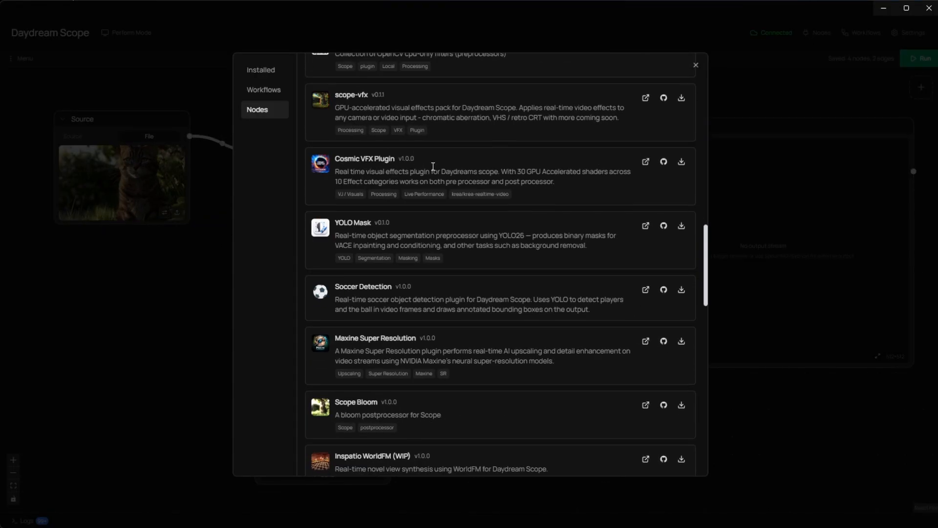
scroll(429, 171, "up", 10)
scroll(429, 174, "up", 8)
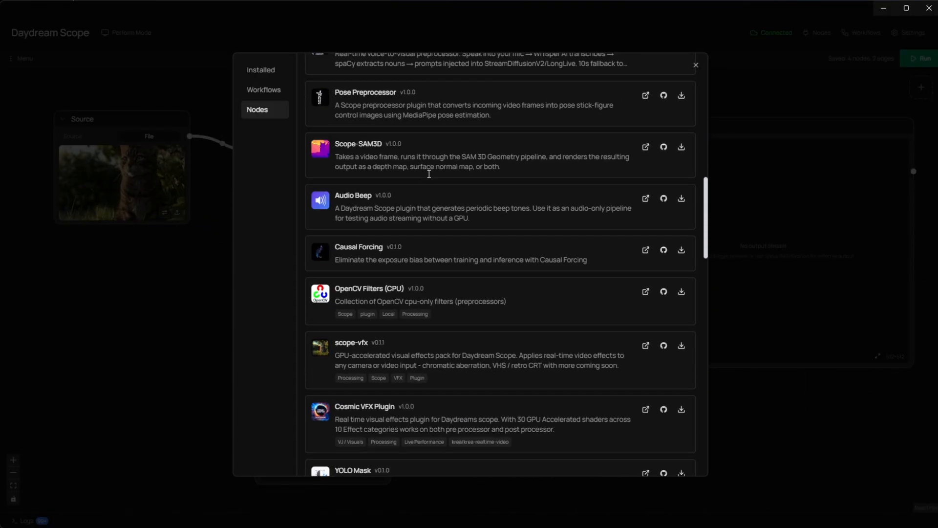
scroll(429, 178, "up", 15)
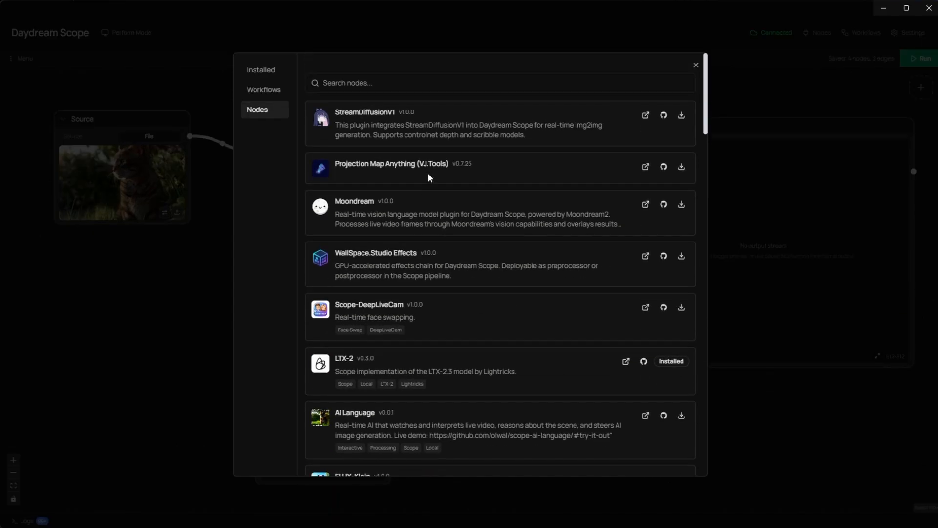
left_click(399, 83)
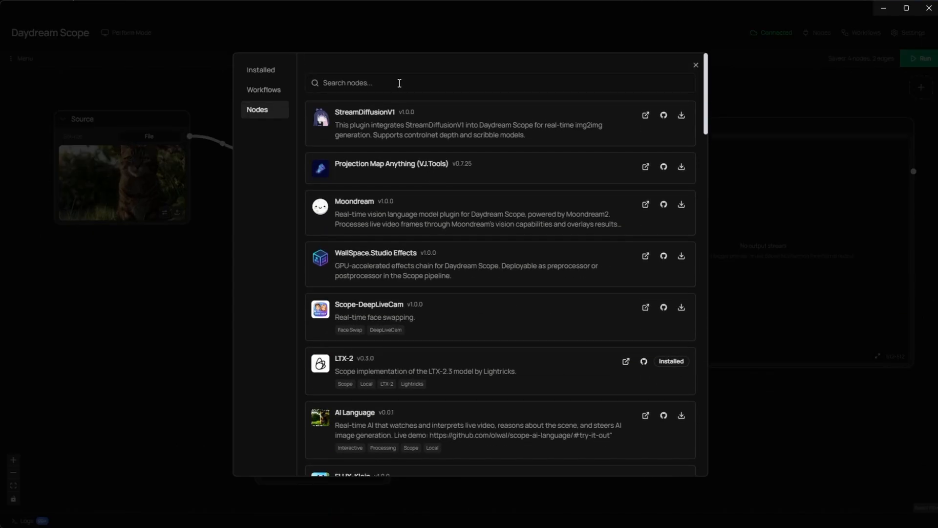
type("vfx")
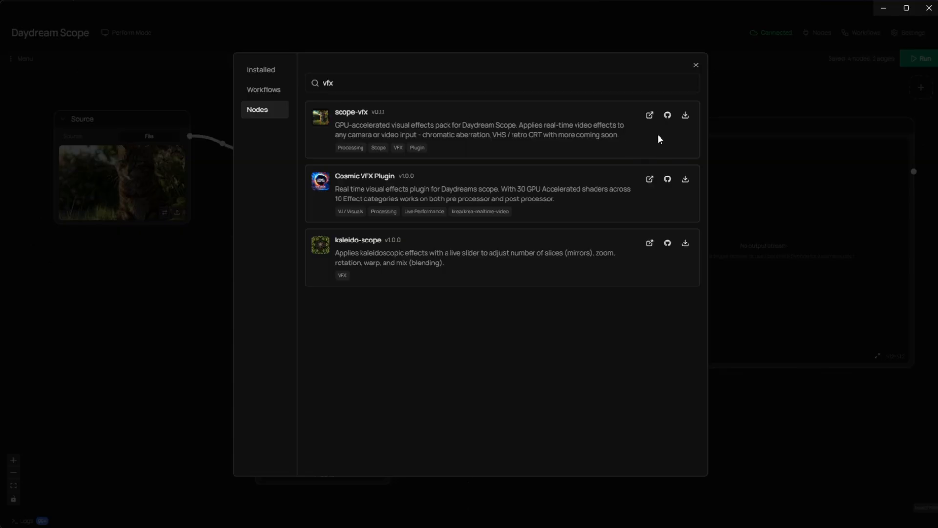
left_click(686, 119)
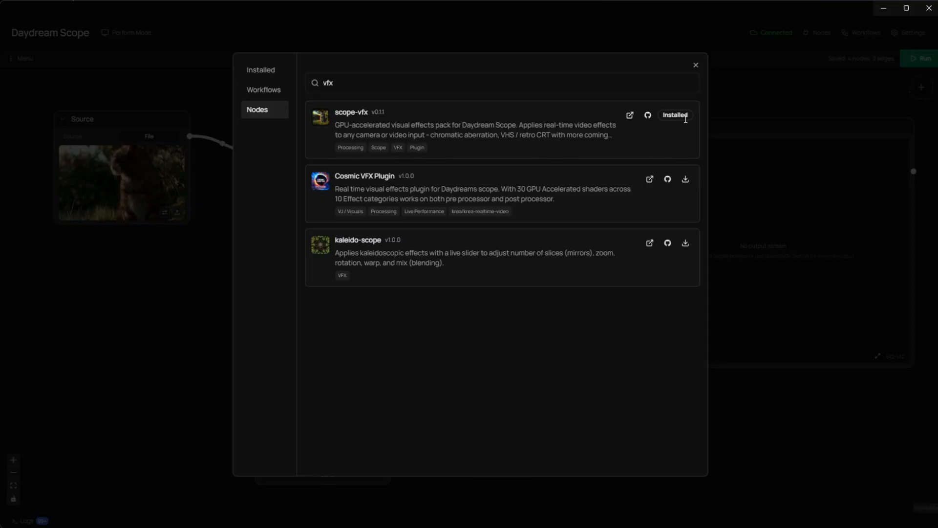
left_click(695, 66)
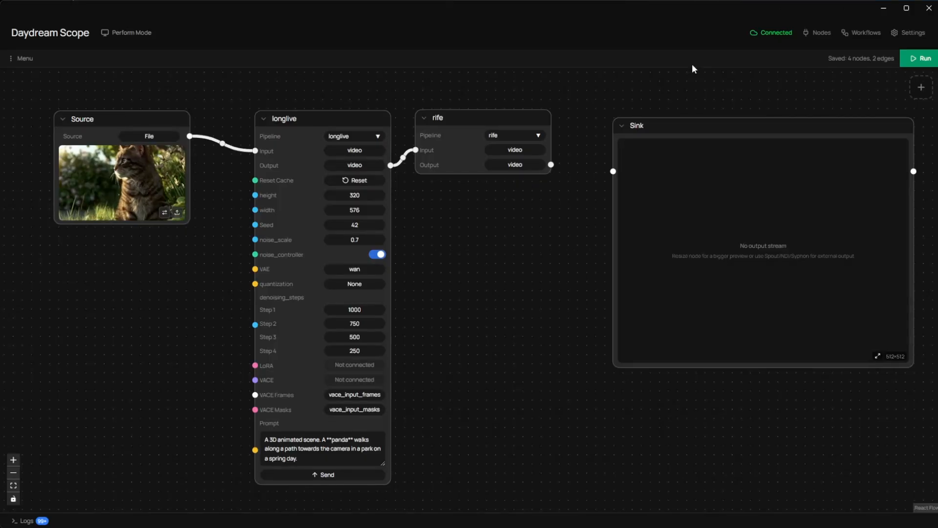
Step: Add a third Pipeline node below rife and set its pipeline to vfx-pack
right_click(534, 266)
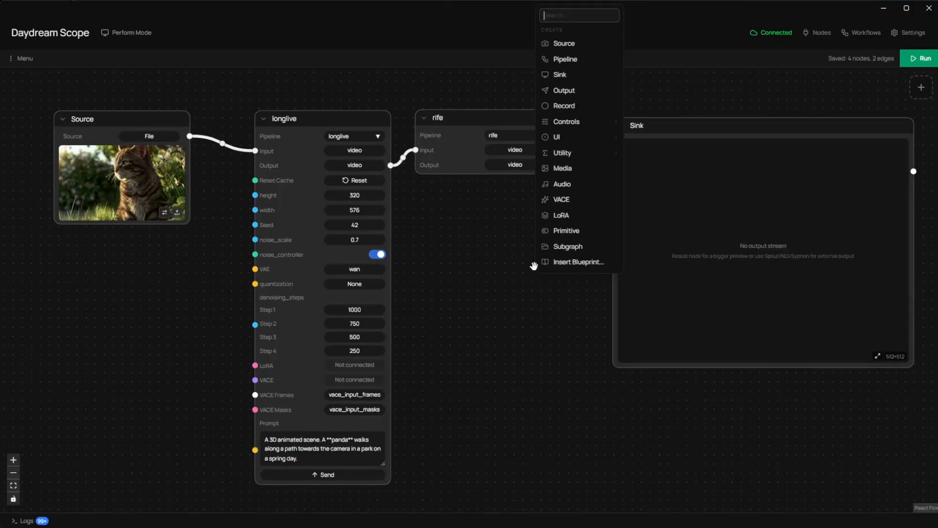
left_click(554, 60)
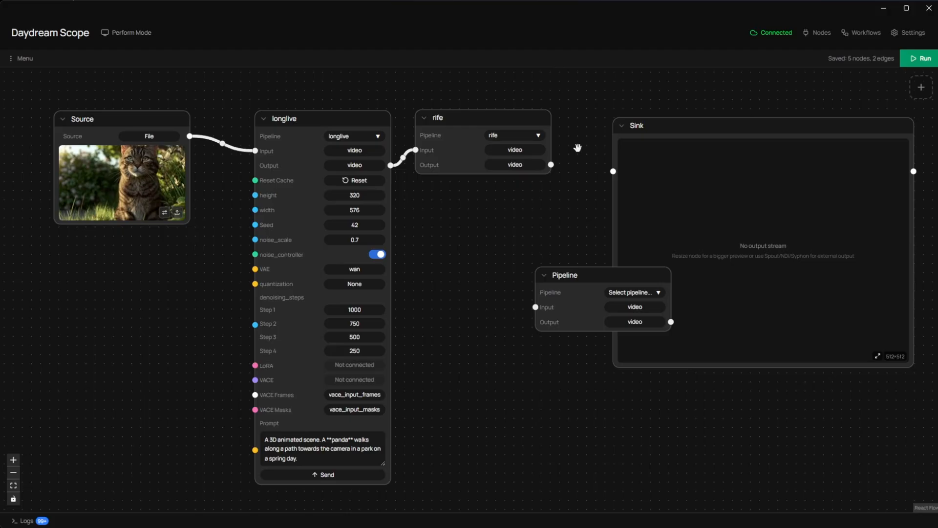
left_click_drag(602, 276, 529, 231)
left_click(546, 249)
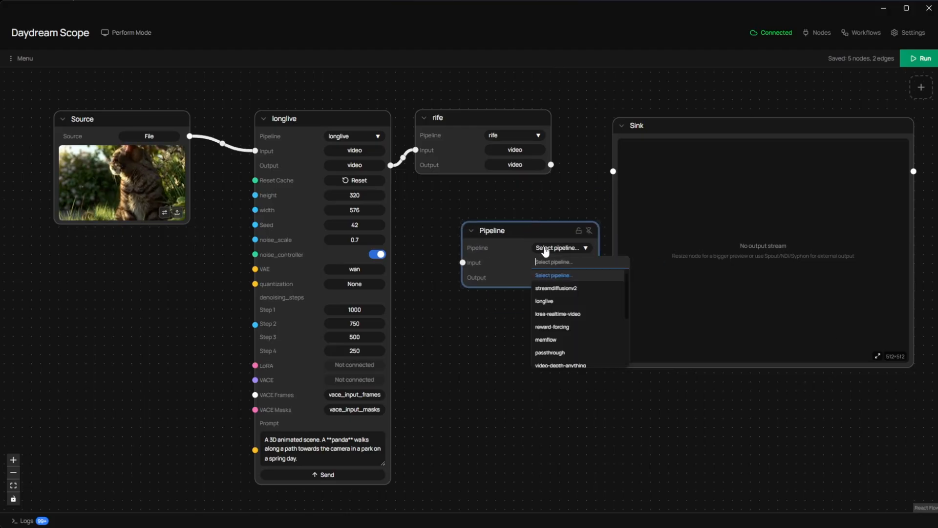
type("vfx")
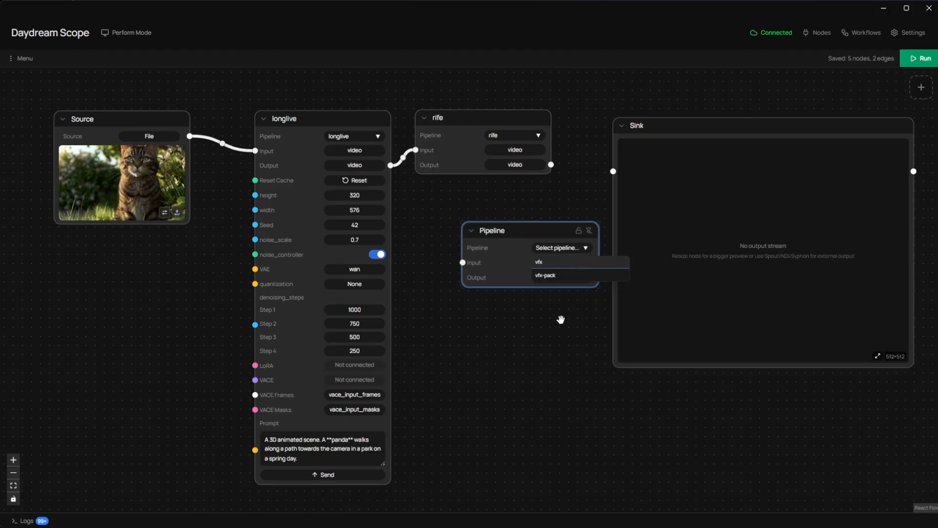
left_click(556, 275)
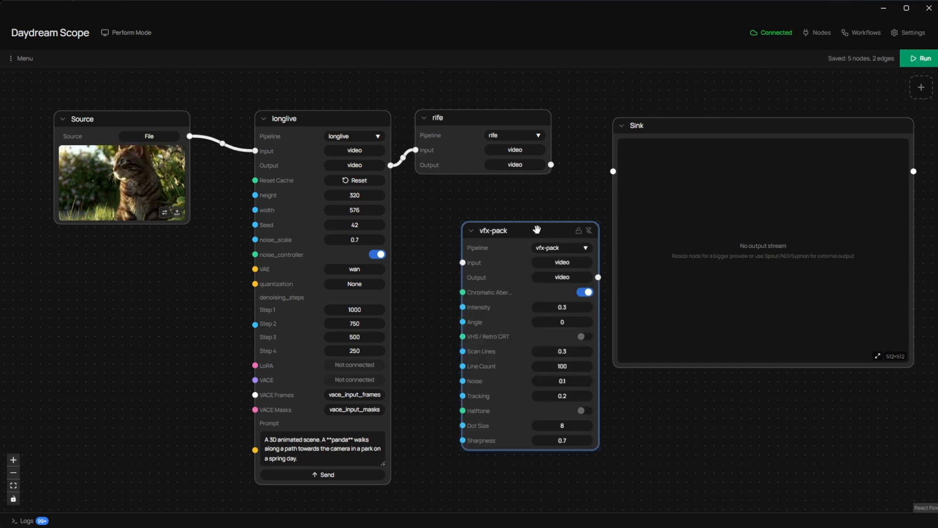
left_click_drag(537, 229, 527, 209)
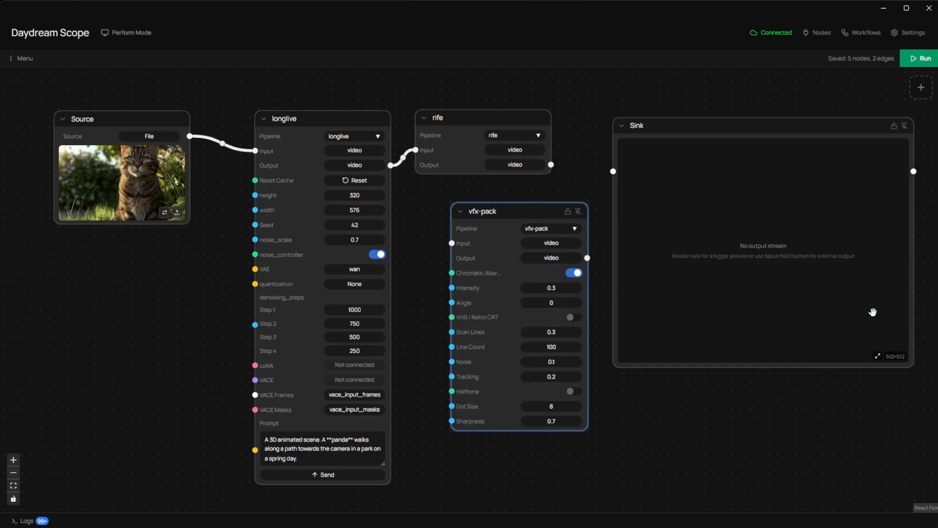
Step: Shrink the Sink node and move it farther right, then shift vfx-pack into the space between rife and Sink
left_click(913, 368)
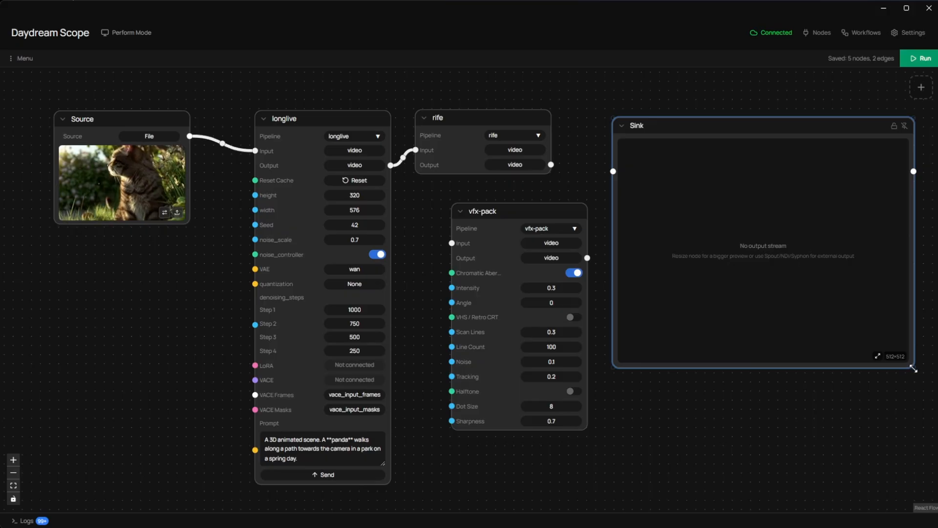
left_click_drag(913, 368, 841, 289)
left_click_drag(758, 130, 845, 117)
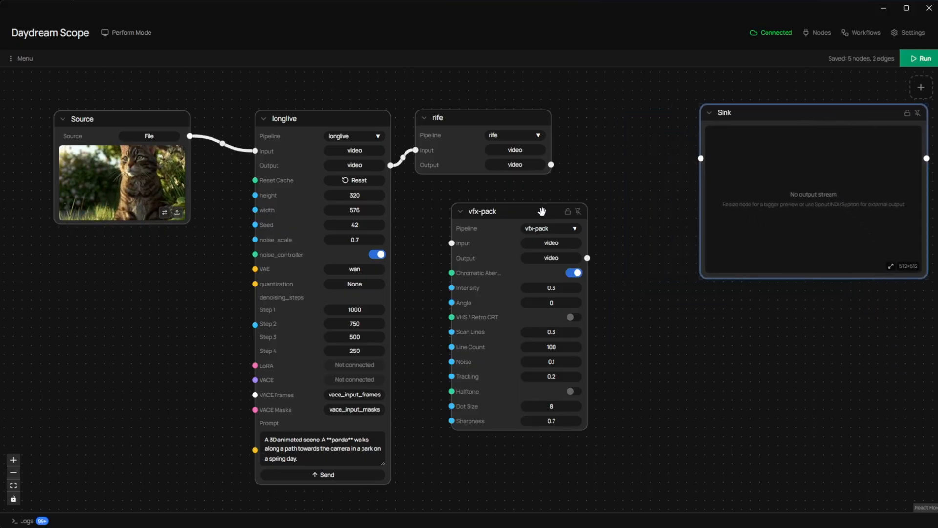
left_click_drag(542, 212, 587, 199)
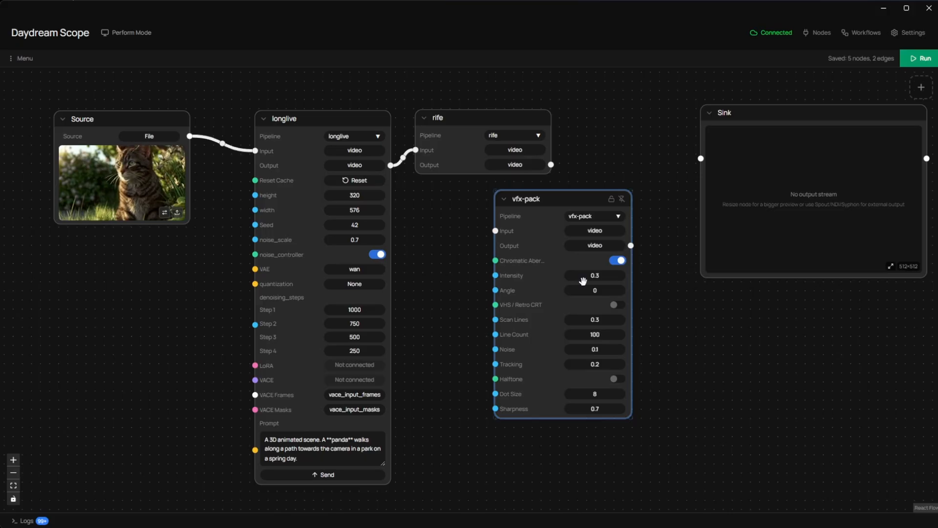
Step: Connect rife's video output to the vfx-pack input and vfx-pack's video output to Sink, positioning vfx-pack between the two nodes
scroll(582, 373, "down", 2)
scroll(582, 372, "up", 3)
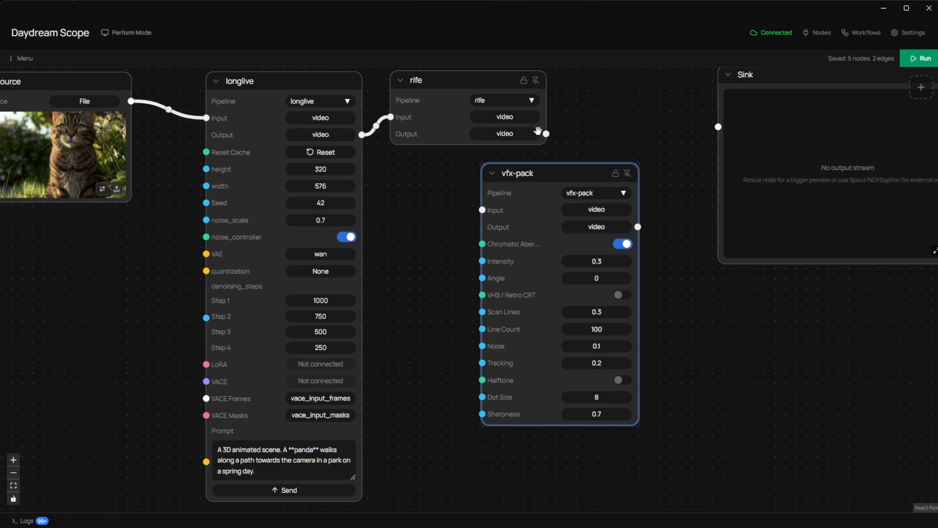
left_click_drag(546, 134, 481, 208)
left_click_drag(570, 178, 641, 201)
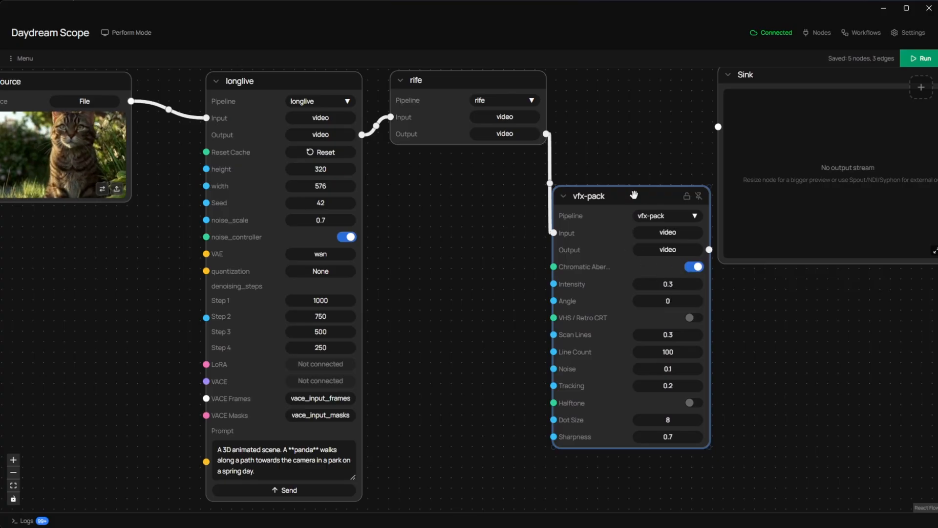
left_click_drag(634, 195, 587, 204)
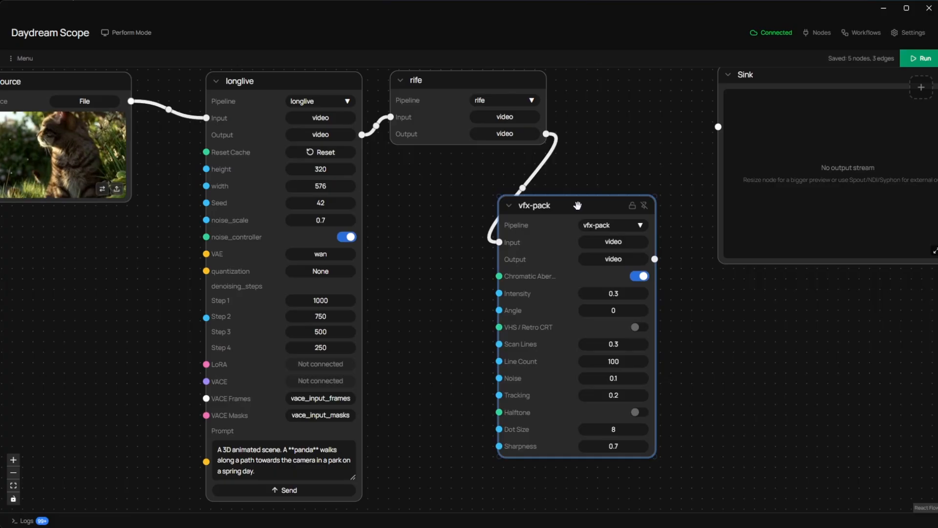
scroll(586, 204, "down", 1)
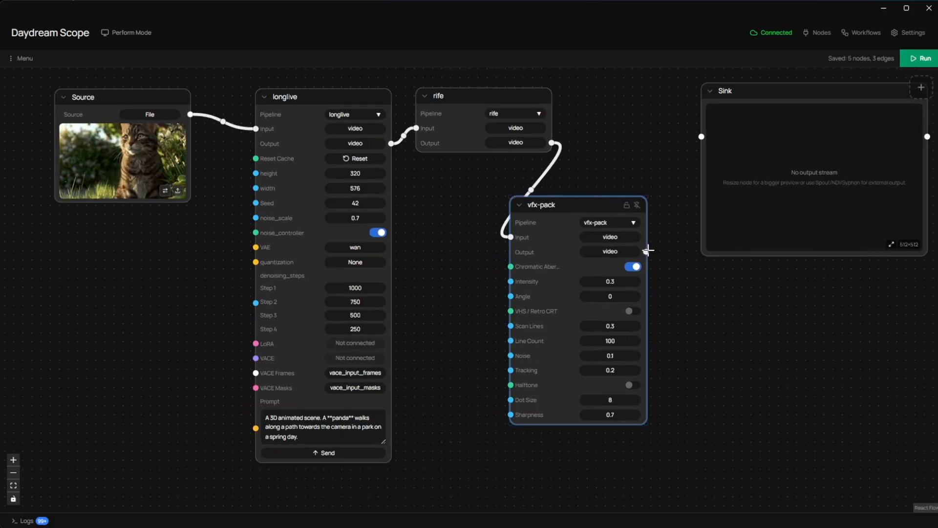
left_click_drag(645, 251, 701, 136)
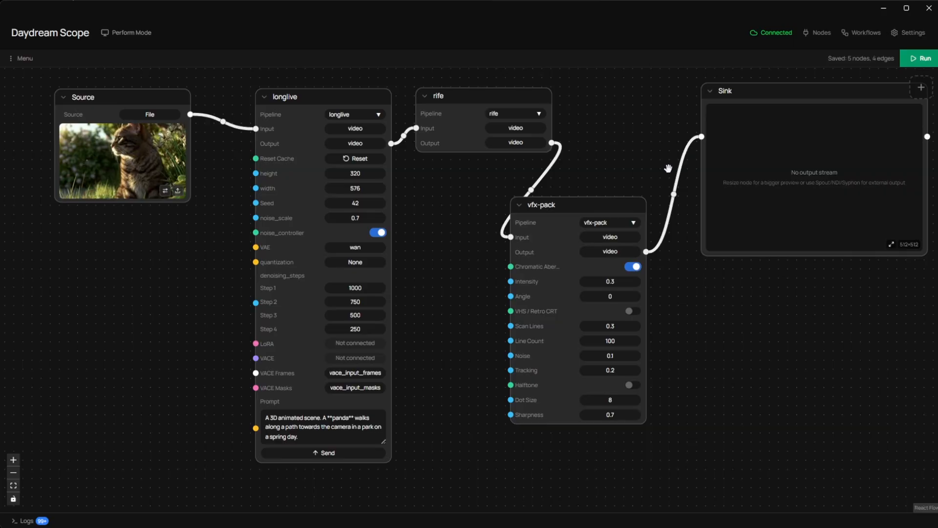
left_click_drag(583, 207, 618, 224)
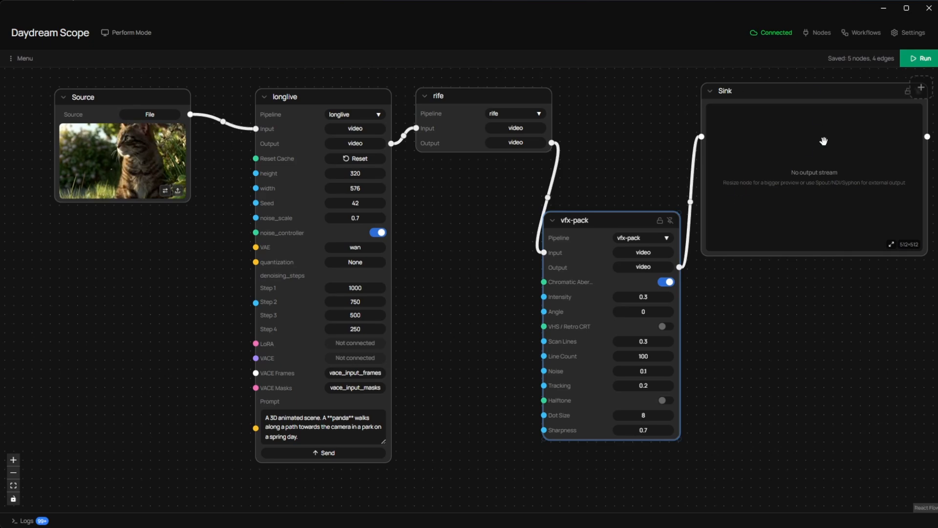
Step: Run the workflow and set the vfx-pack Chromatic Aberration intensity to 1 while the Sink preview is in view
left_click(916, 66)
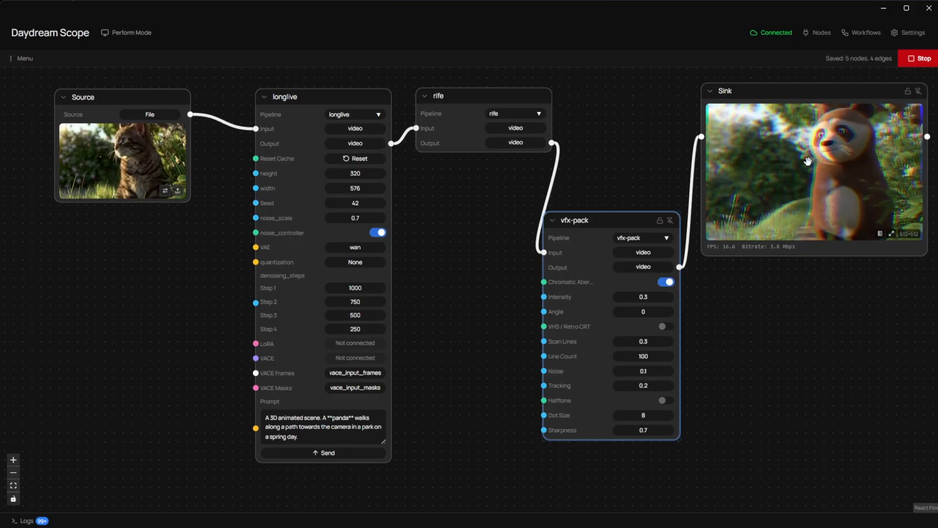
scroll(820, 189, "up", 2)
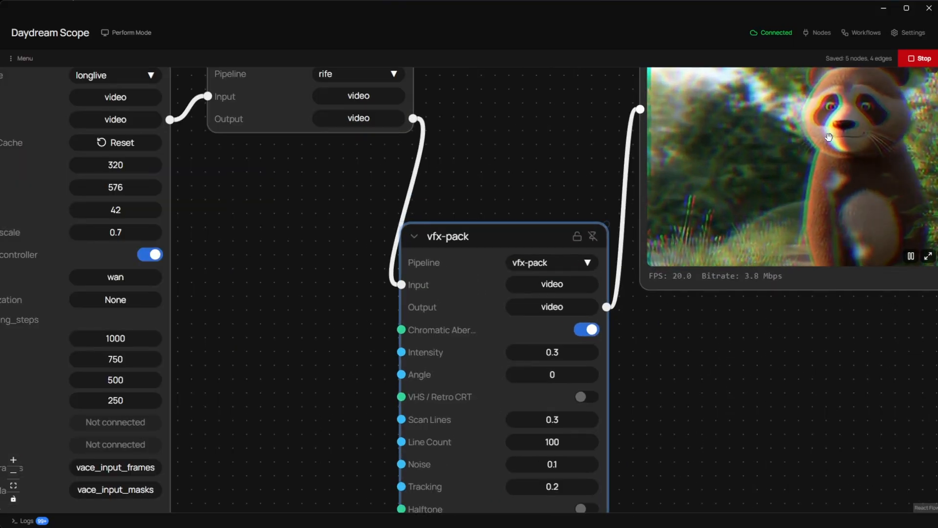
left_click_drag(813, 341, 725, 356)
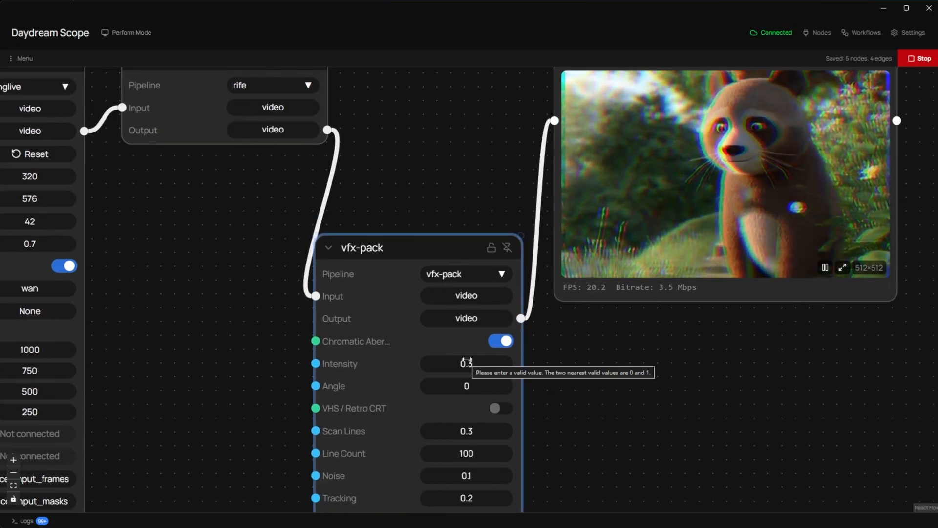
left_click_drag(466, 362, 582, 362)
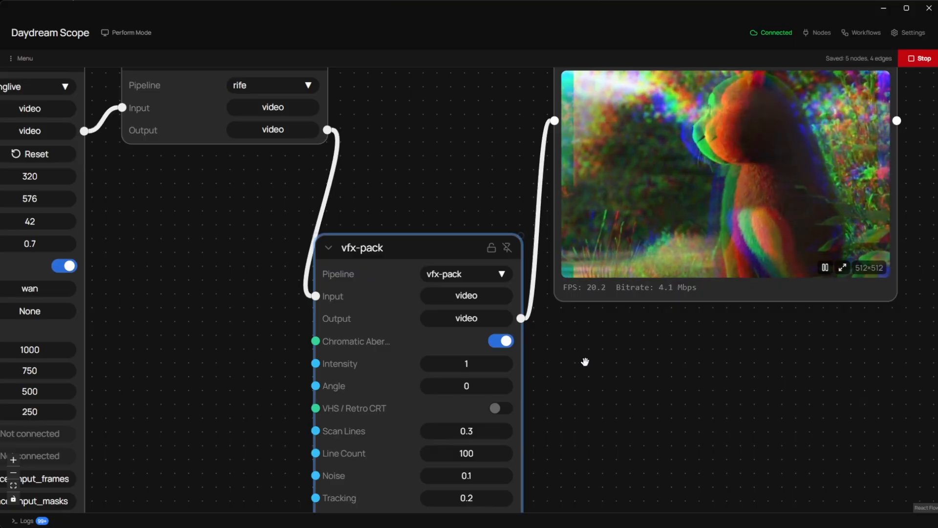
left_click(584, 362)
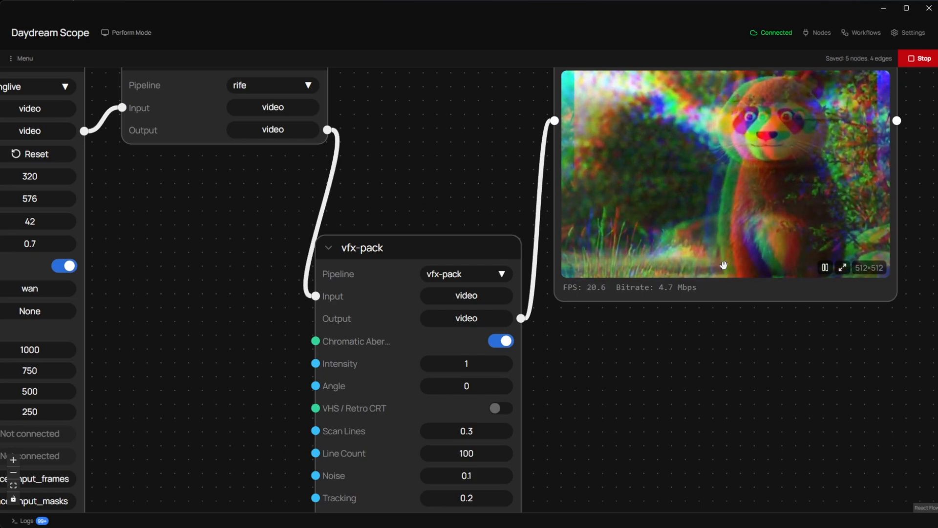
Step: Set the vfx-pack Chromatic Aberration intensity to 0.65 and stop the running workflow
scroll(731, 337, "down", 2)
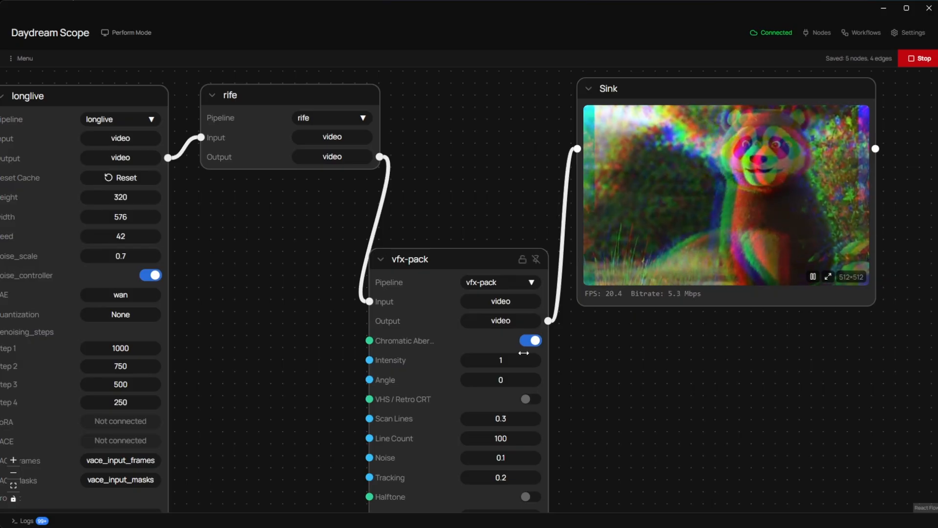
left_click_drag(523, 360, 479, 360)
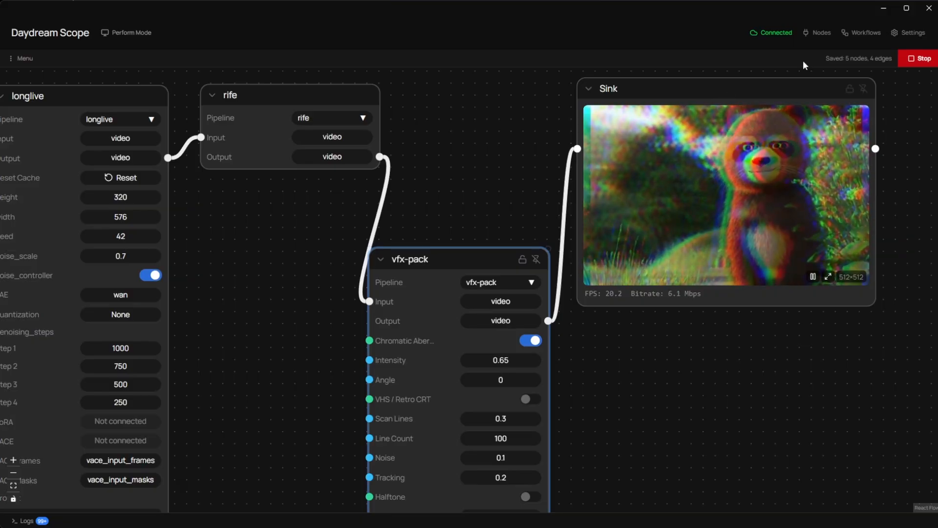
left_click(909, 60)
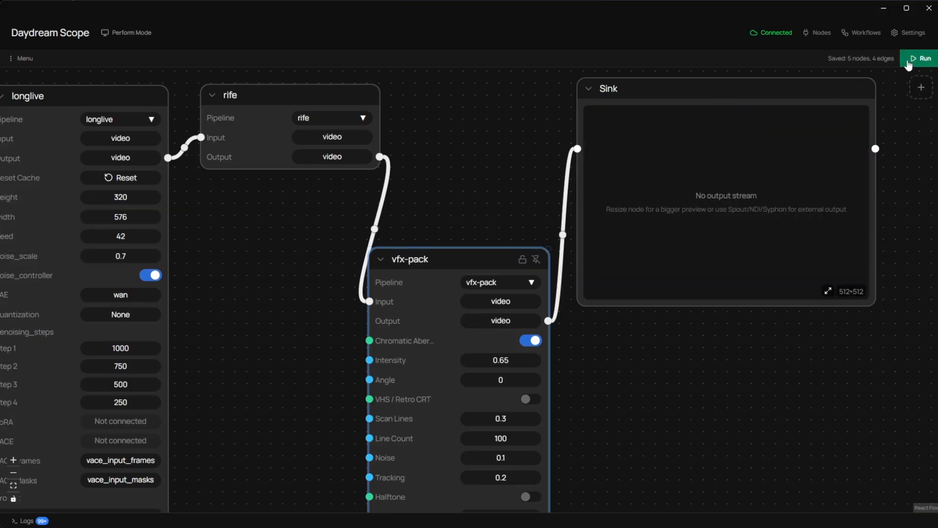
Step: Remove the connection between vfx-pack and Sink, then move Sink farther right and vfx-pack up and to the right
left_click(564, 239)
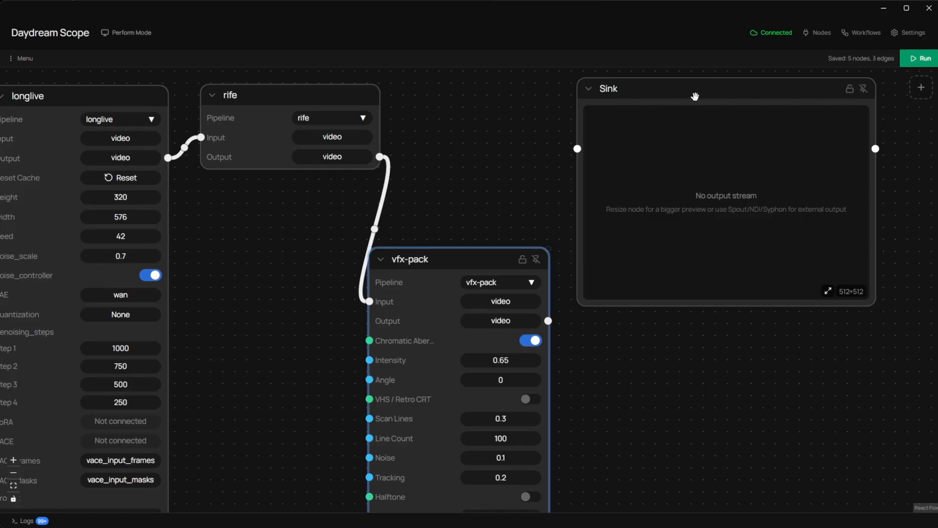
left_click_drag(695, 95, 723, 96)
left_click_drag(482, 270, 509, 212)
Step: Add a Slider control node below rife and move it left so it overlaps vfx-pack less
right_click(303, 318)
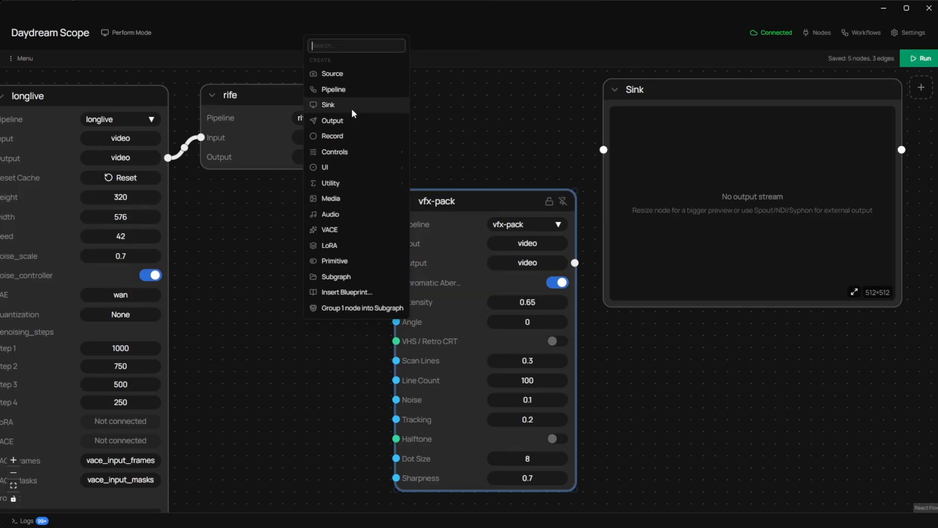
mouse_move(348, 153)
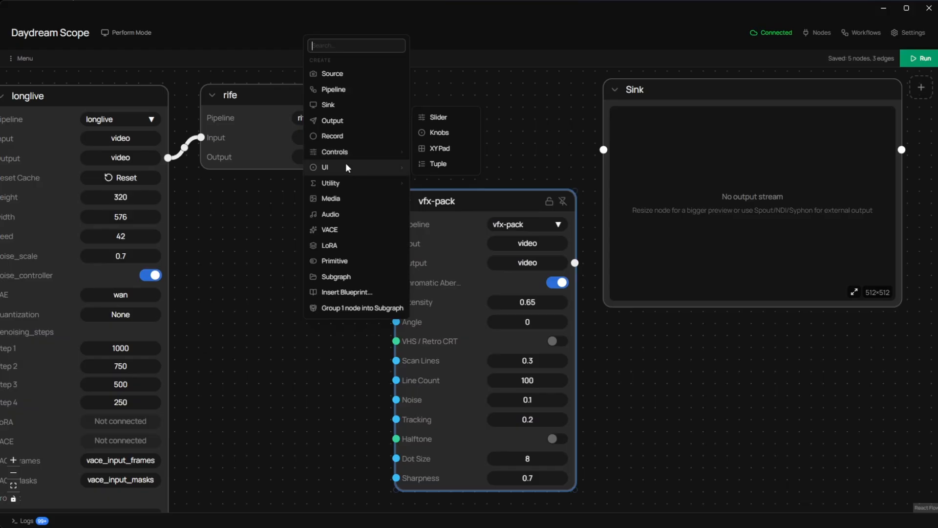
mouse_move(342, 183)
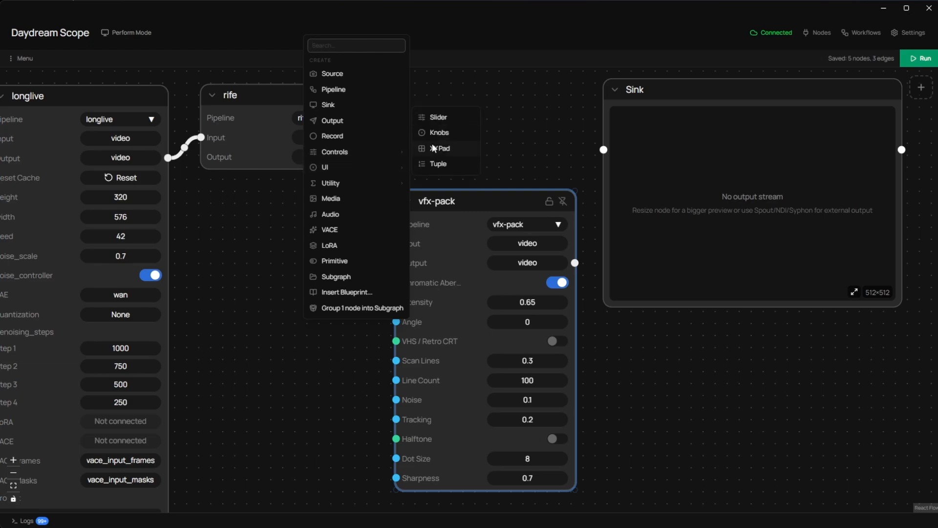
left_click(448, 113)
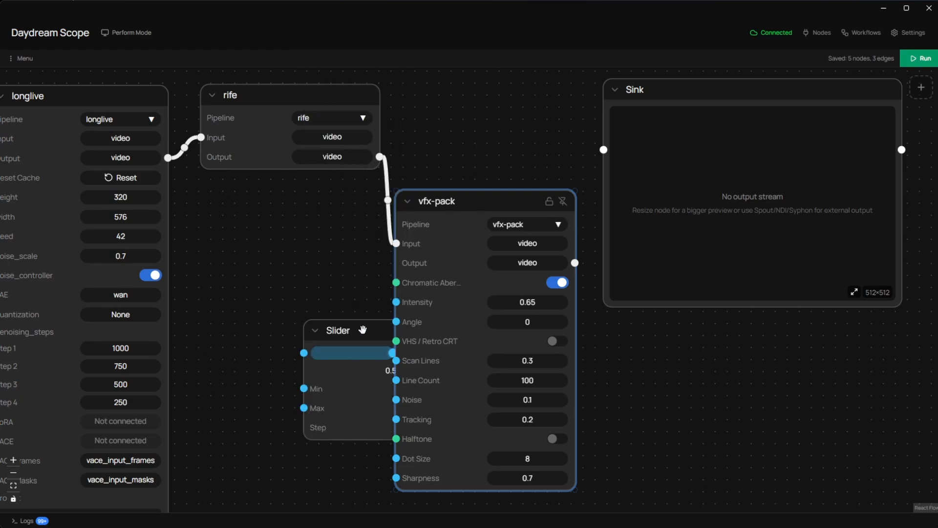
left_click_drag(363, 330, 292, 298)
Step: Spread out the Sink and vfx-pack nodes to the right and place the Slider clear of vfx-pack, below rife
scroll(578, 328, "down", 1)
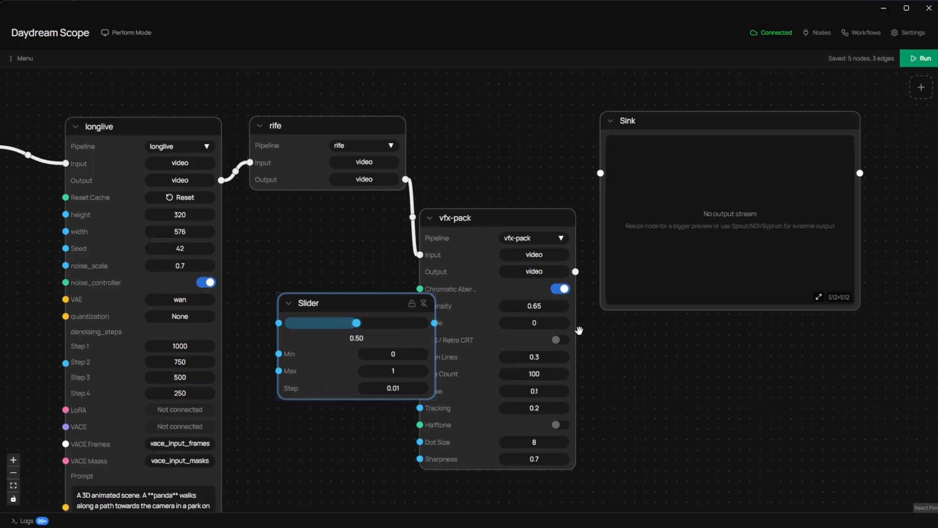
left_click_drag(691, 126, 728, 115)
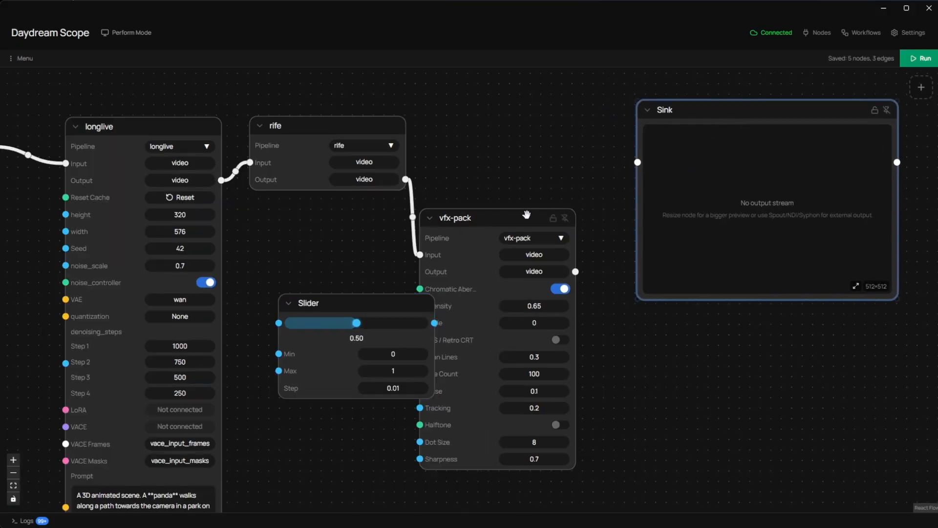
left_click_drag(523, 217, 566, 144)
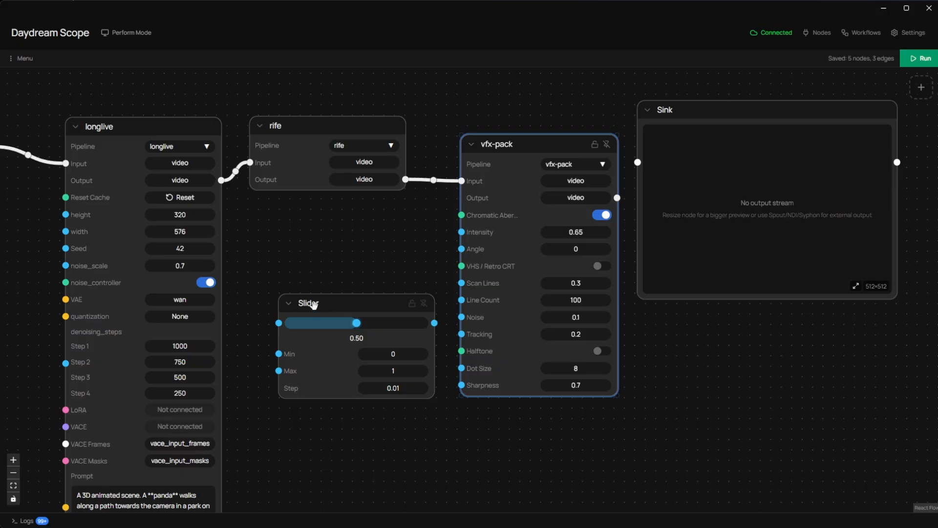
left_click_drag(328, 303, 317, 277)
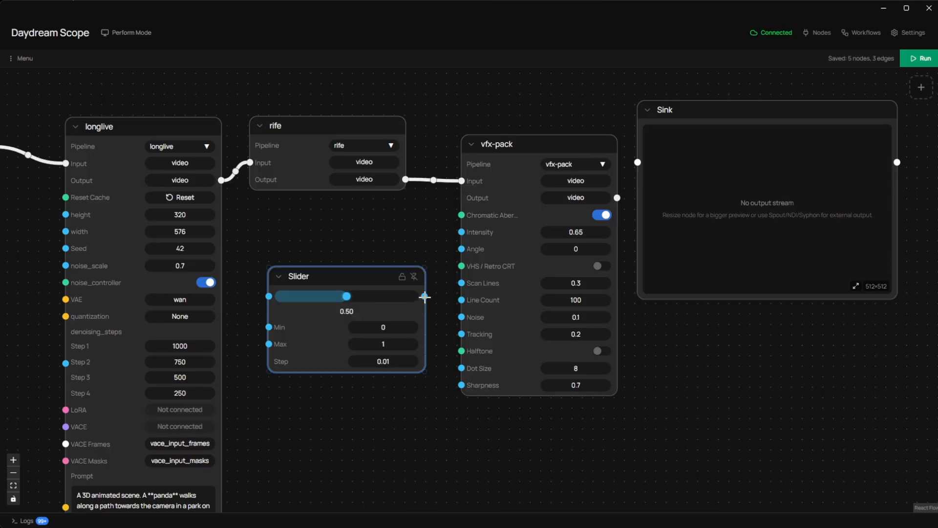
Step: Connect the Slider's output to the vfx-pack Intensity input and set the slider to 0.26
left_click_drag(425, 296, 461, 231)
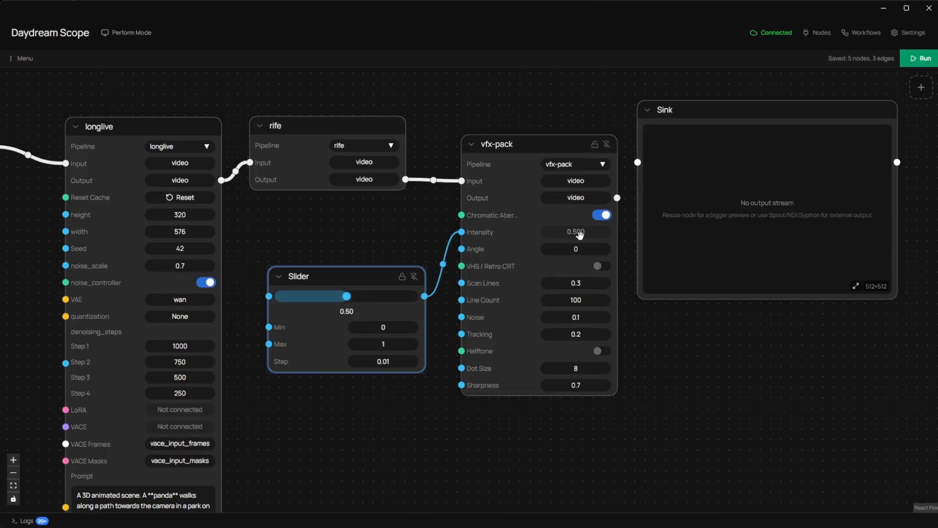
left_click_drag(346, 299, 313, 305)
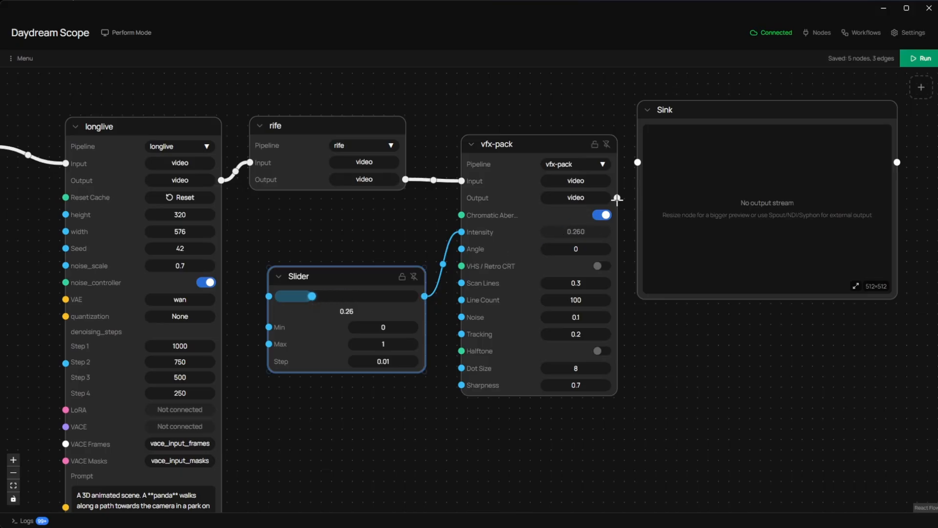
Step: Reconnect vfx-pack's video output to Sink and run the workflow
left_click_drag(618, 197, 638, 162)
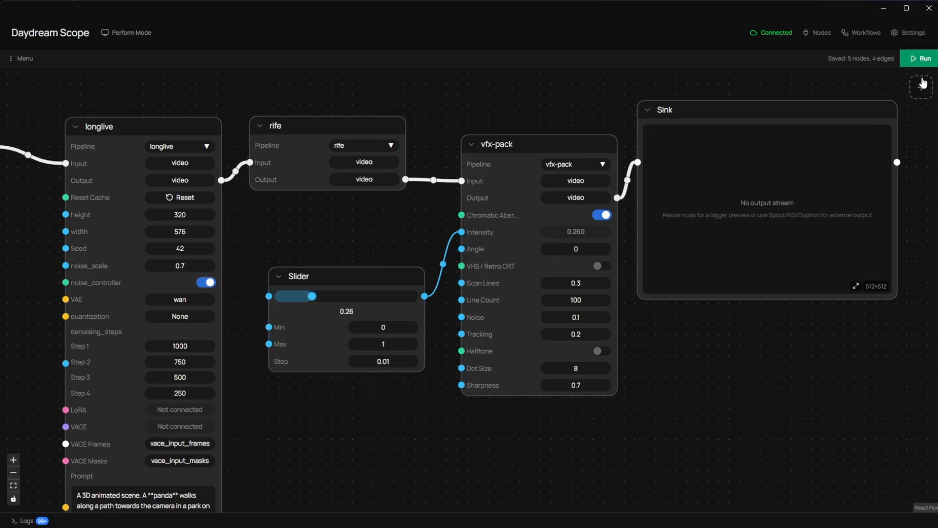
left_click(922, 61)
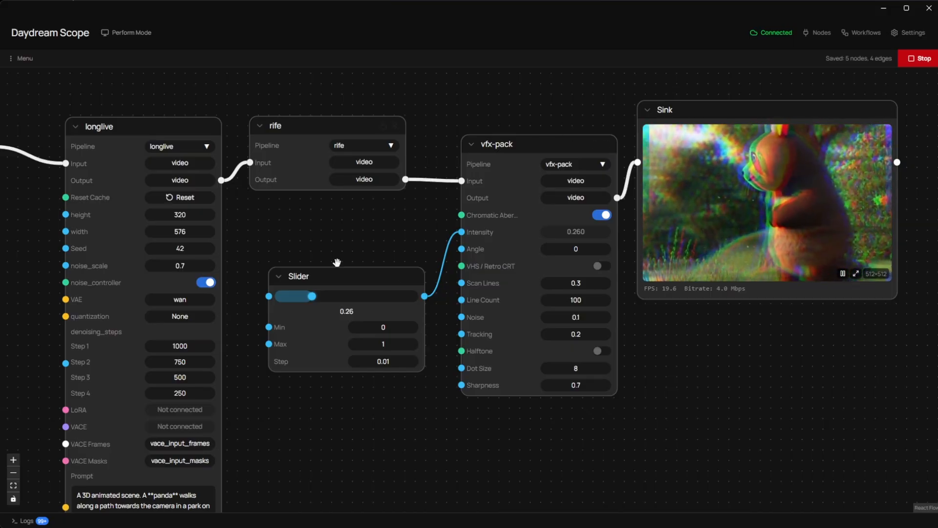
Step: Vary the intensity slider to 0.96, 0.12 and finally 0.72 during playback, and move the Slider node closer to rife
left_click_drag(312, 296, 414, 299)
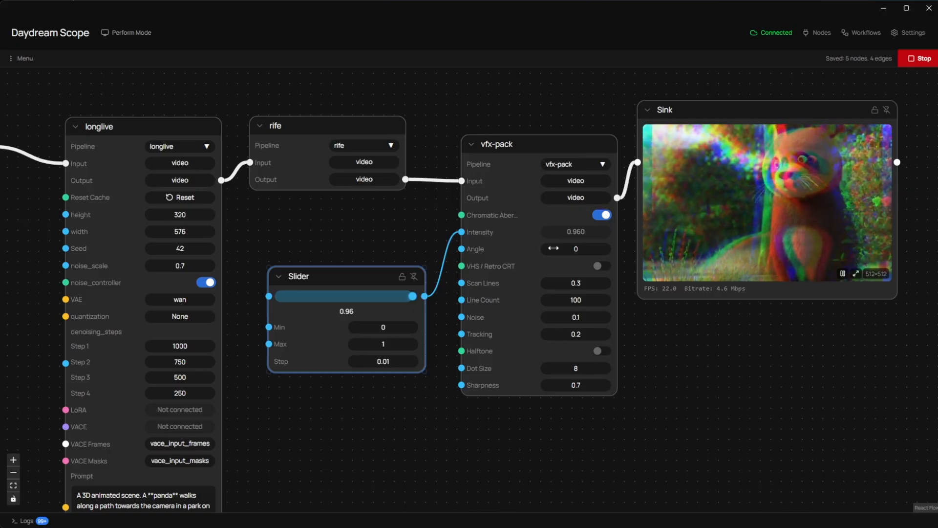
left_click_drag(412, 297, 293, 312)
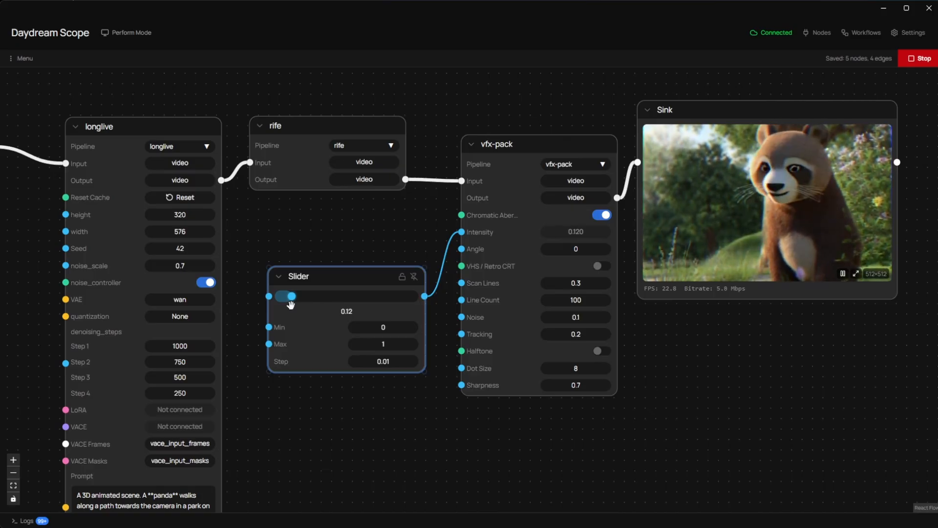
left_click_drag(290, 304, 387, 291)
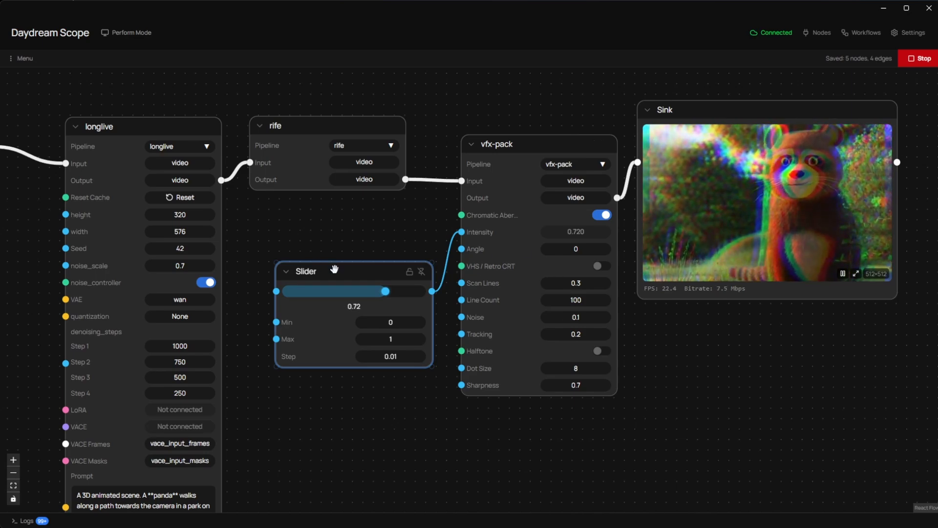
left_click_drag(336, 269, 327, 239)
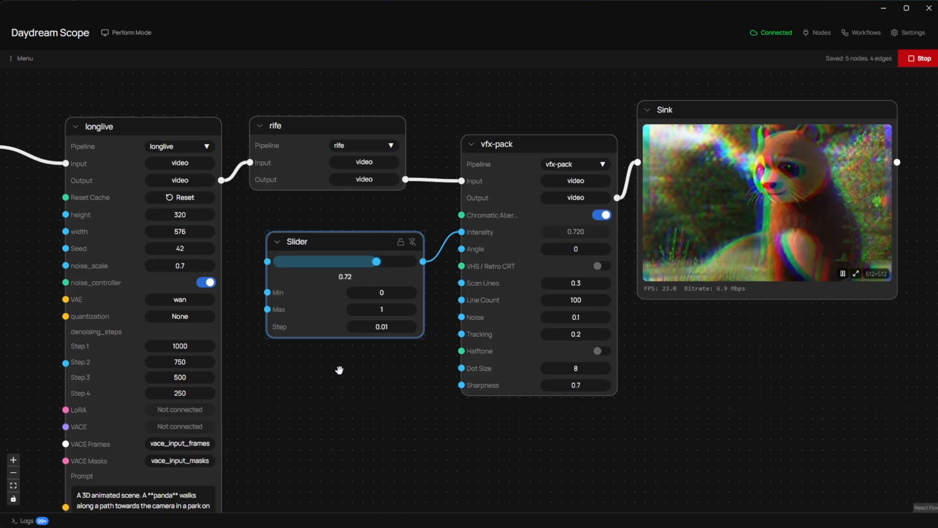
Step: Stop the workflow, add a Record node below Sink and connect its video input to Sink's output
left_click(917, 58)
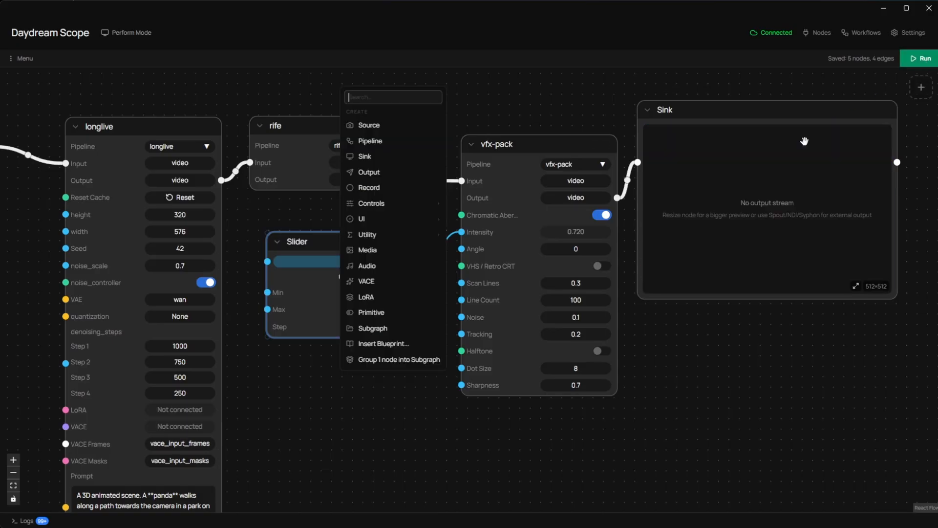
right_click(682, 347)
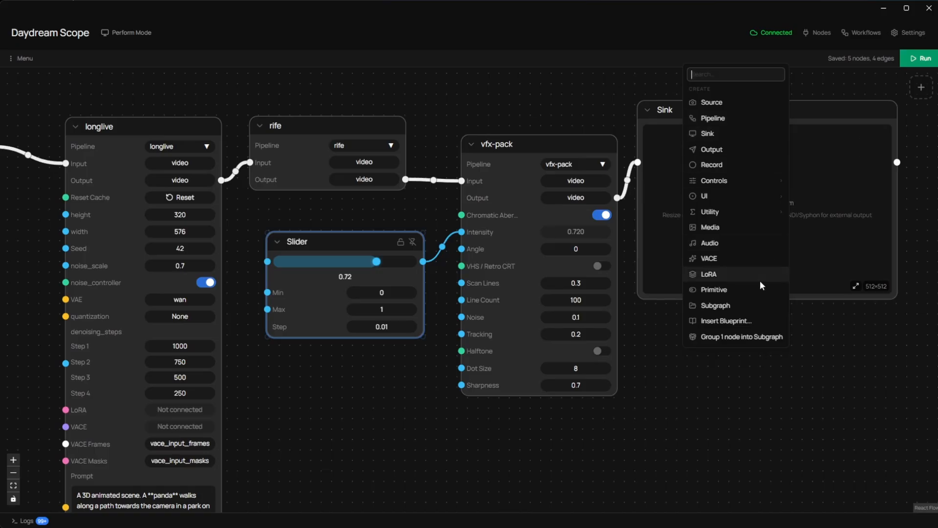
left_click(736, 164)
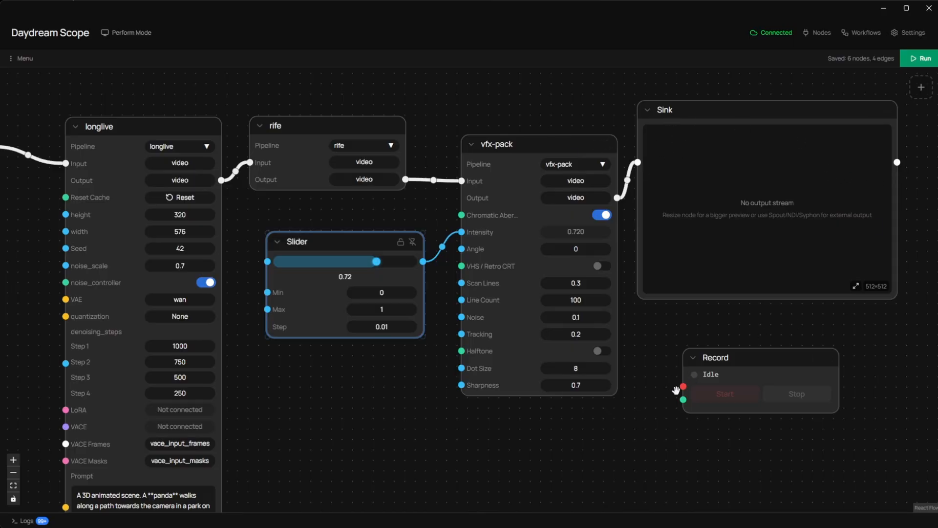
left_click_drag(683, 386, 896, 162)
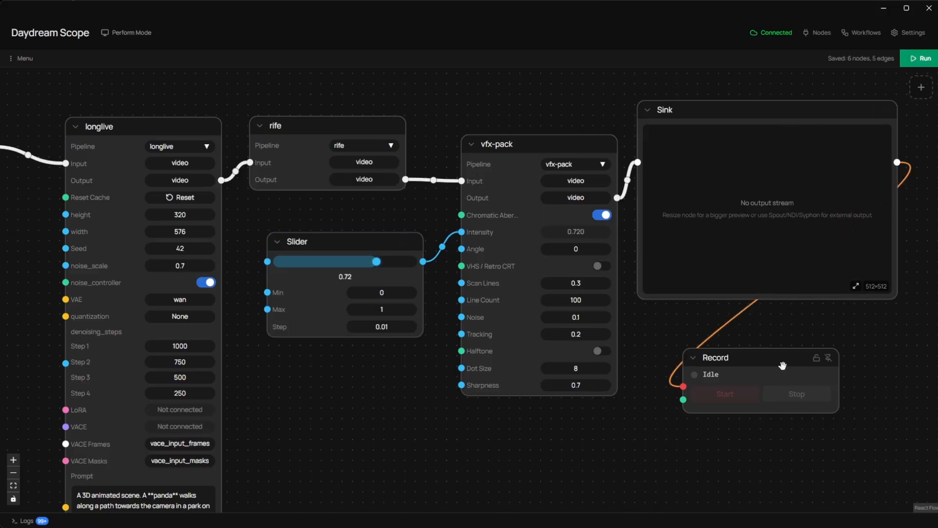
left_click_drag(783, 366, 802, 364)
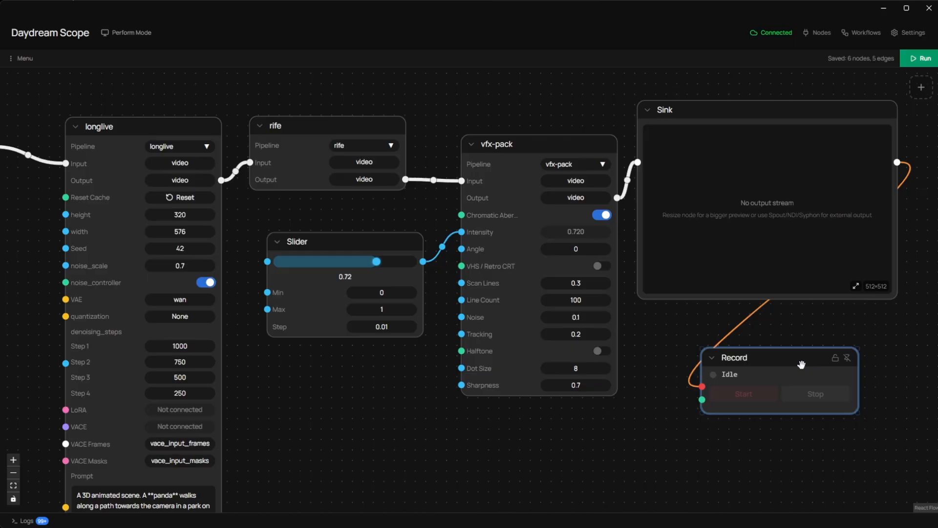
scroll(679, 343, "down", 1)
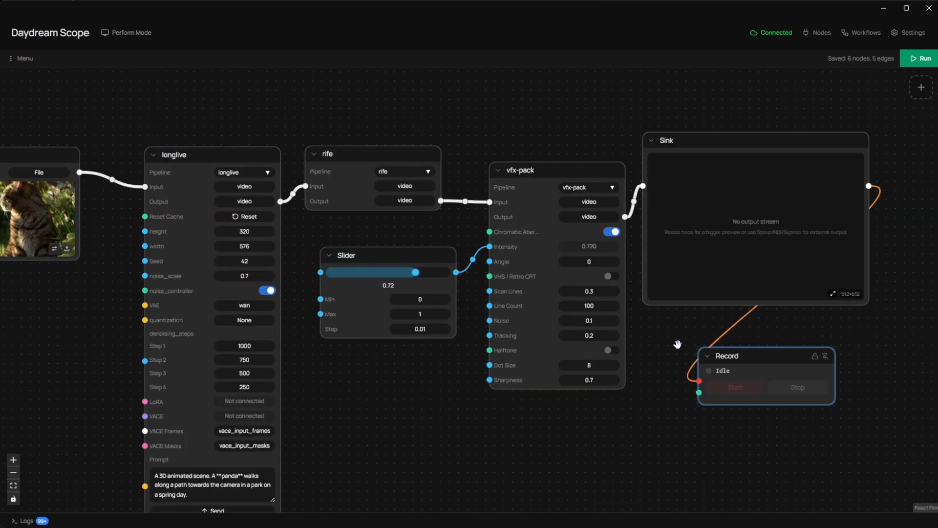
scroll(677, 343, "down", 1)
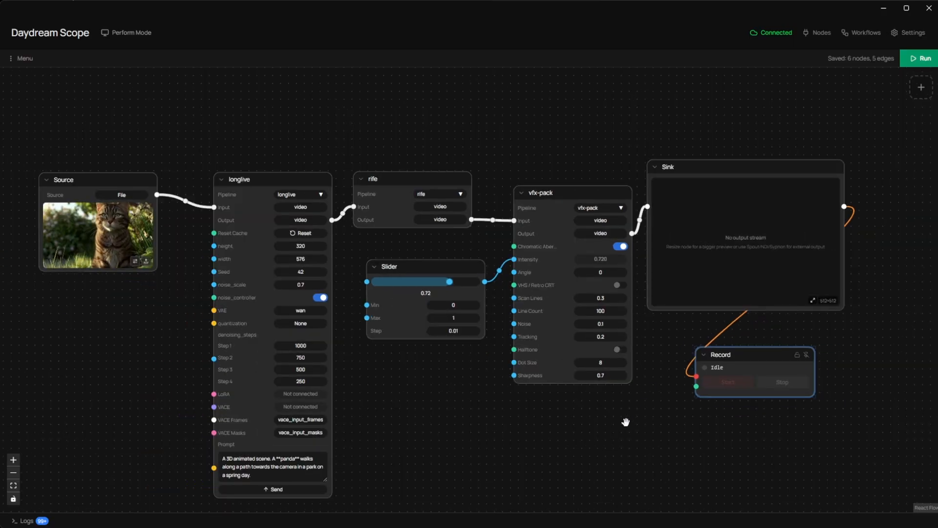
left_click_drag(624, 423, 632, 396)
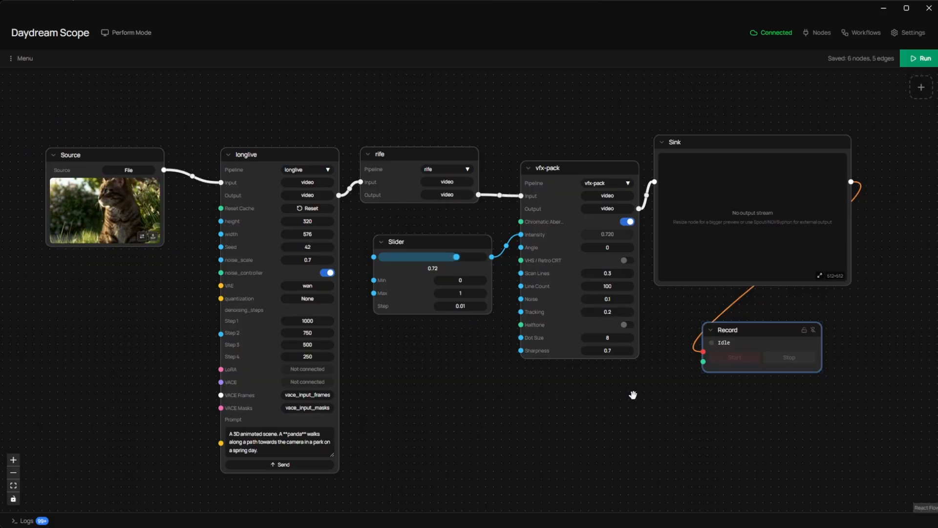
Step: Browse the starter and community workflows in the workflow library, then close it
left_click(846, 36)
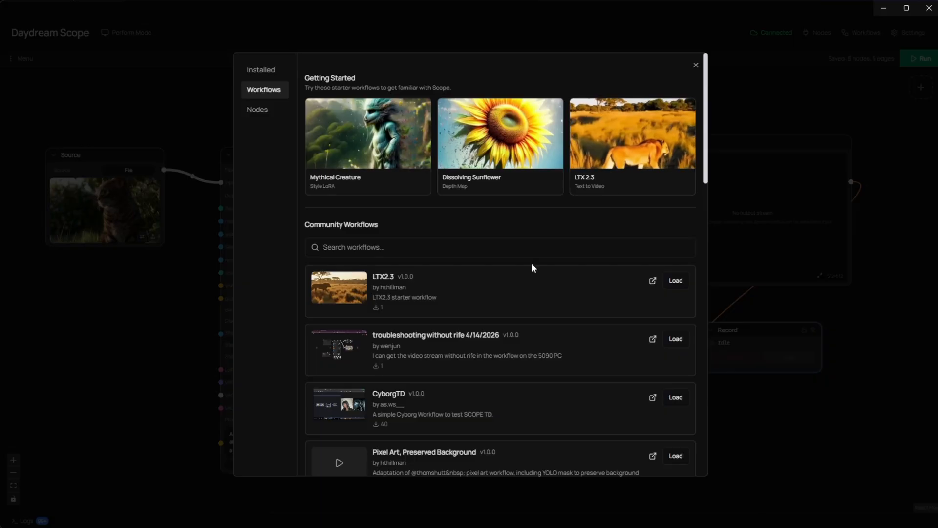
scroll(532, 266, "down", 4)
scroll(532, 263, "down", 7)
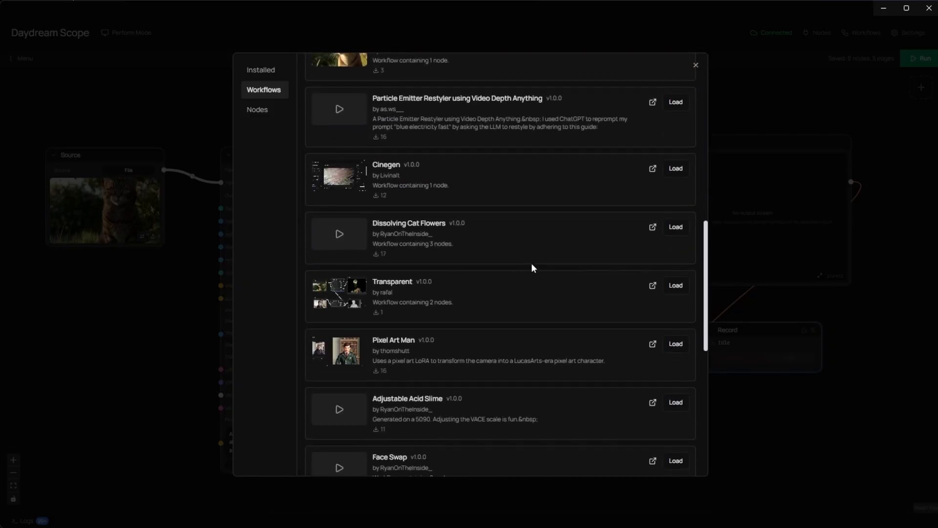
scroll(532, 263, "up", 10)
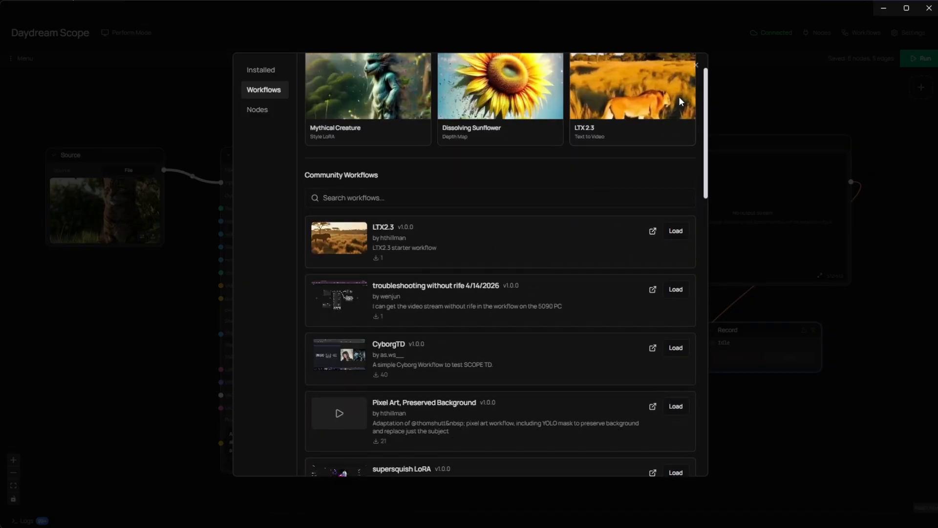
left_click(695, 63)
Step: View the export options for the workflow and close them without exporting
left_click(25, 62)
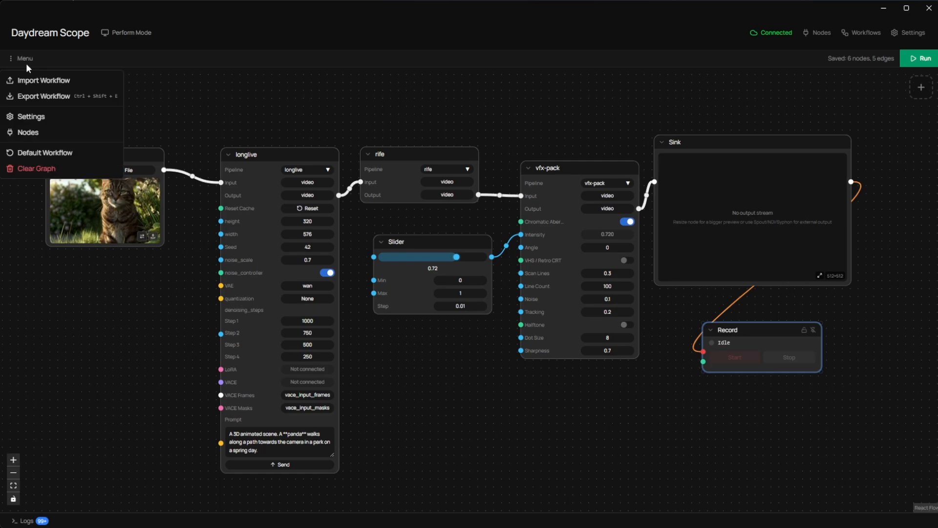
left_click(35, 93)
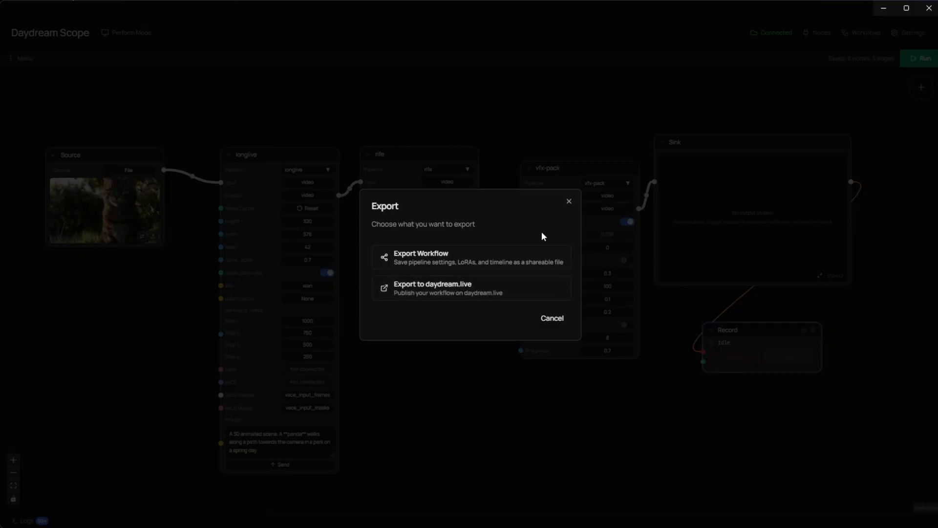
left_click(569, 202)
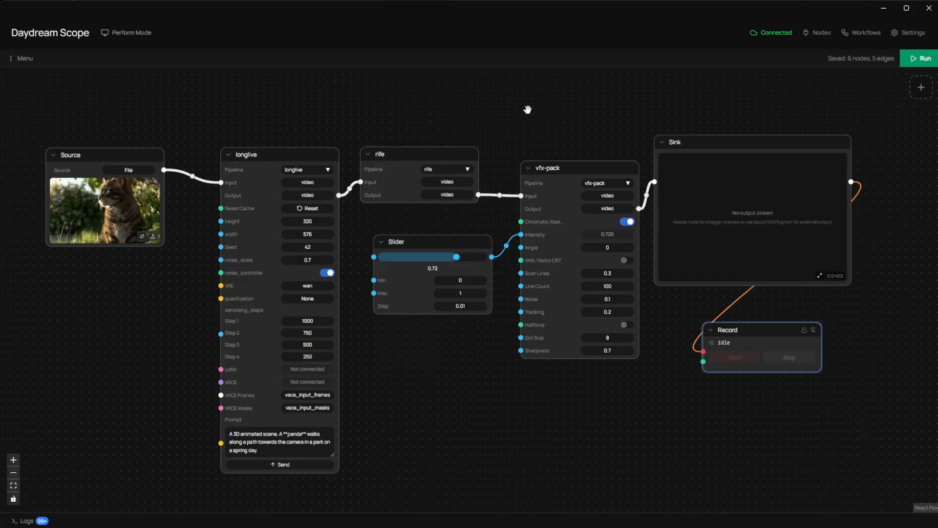